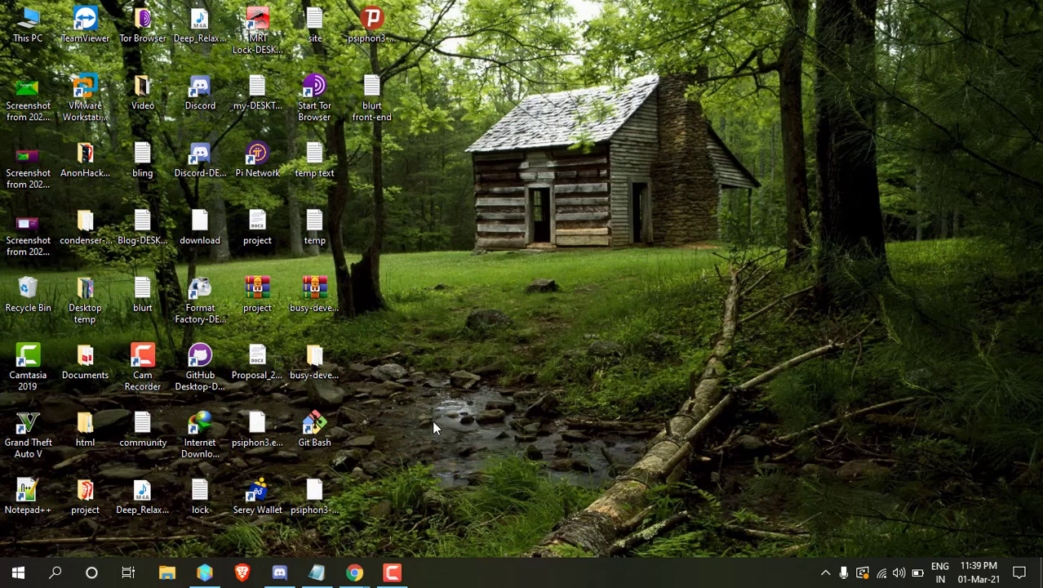
# Switch to the empty Chrome window and load the raspberrypi.org website.
pyautogui.moveTo(354, 571)
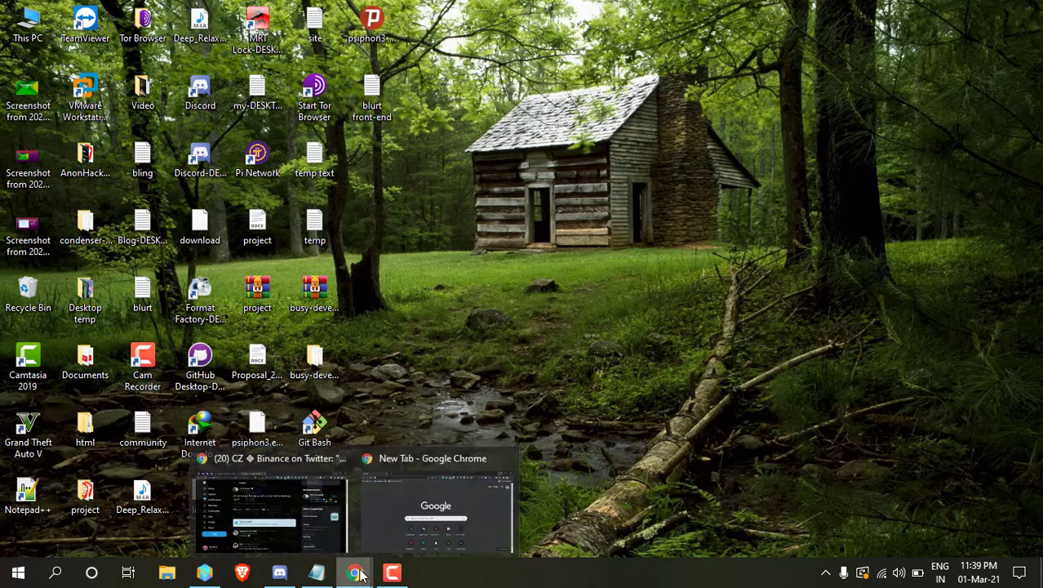
pyautogui.click(428, 523)
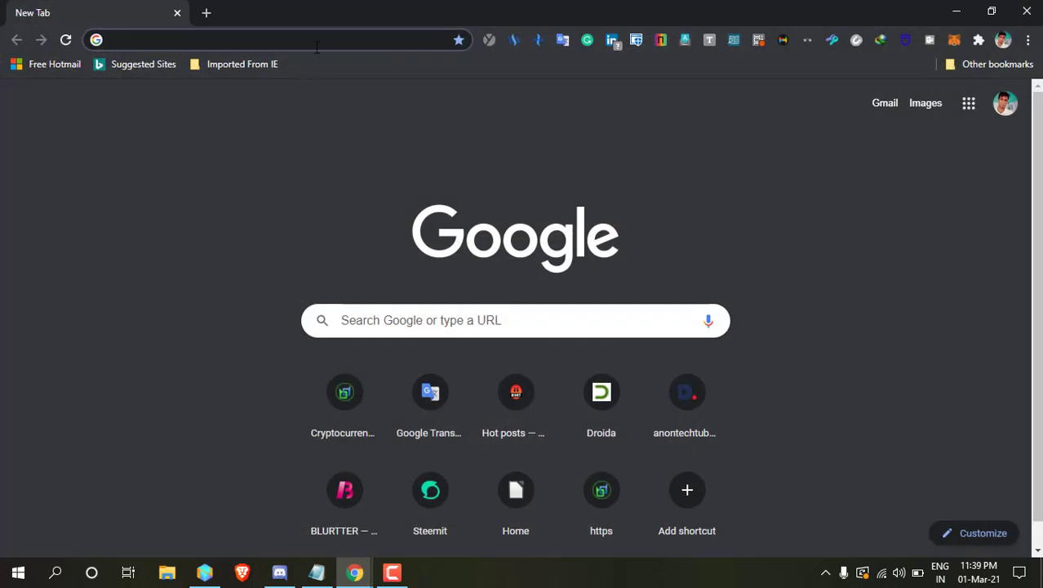
pyautogui.click(318, 42)
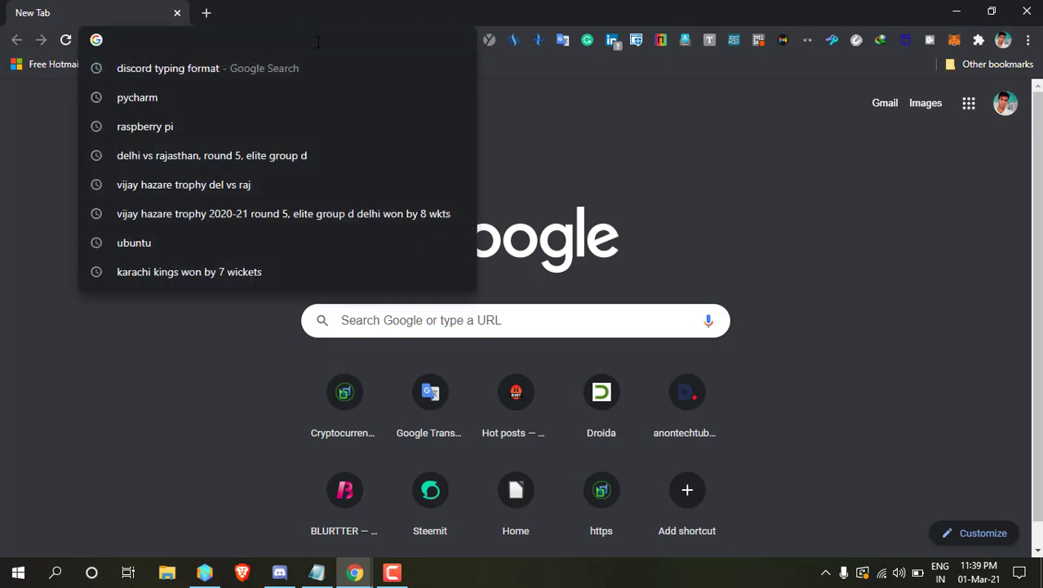
pyautogui.write('ras')
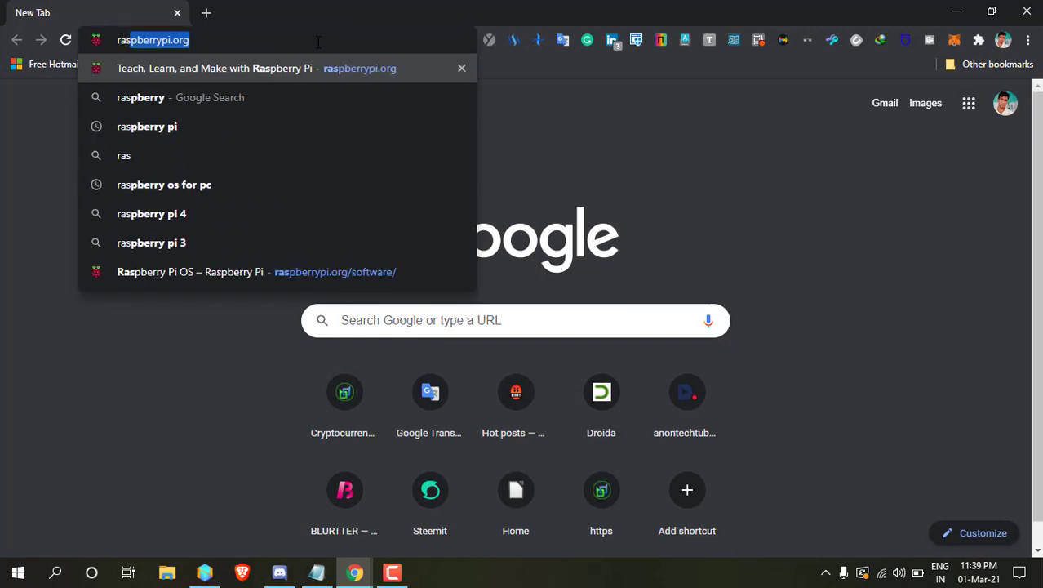
pyautogui.press('Right')
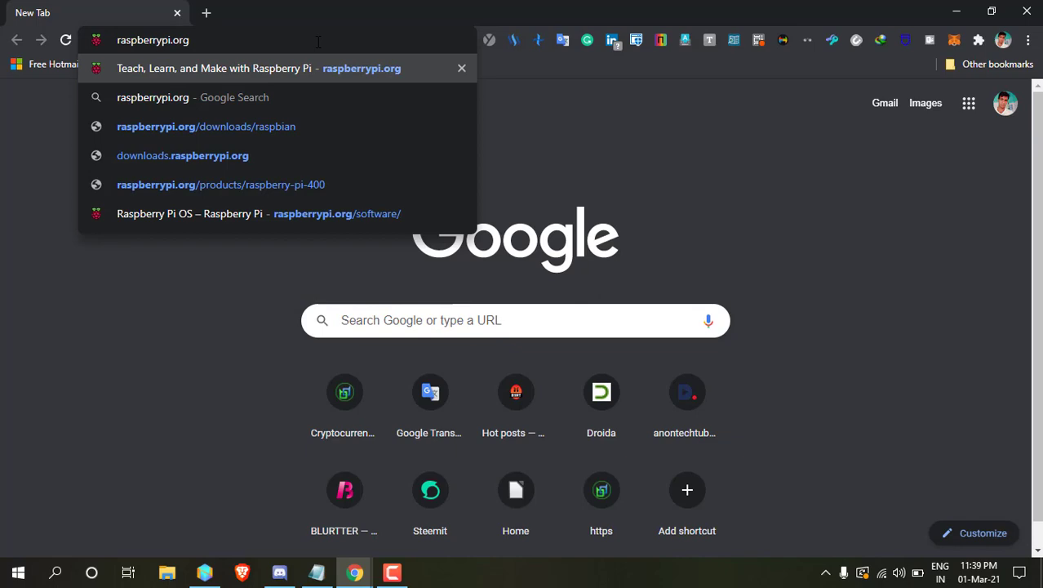
pyautogui.press('Return')
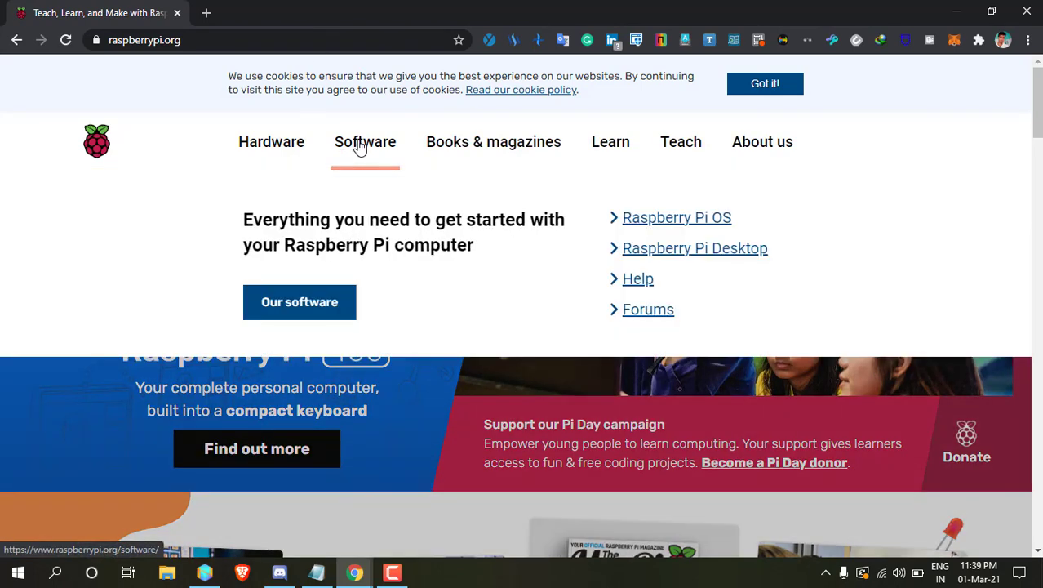
# Go to the site's Software section and open the download page for Raspberry Pi Desktop for PC and Mac.
pyautogui.click(360, 147)
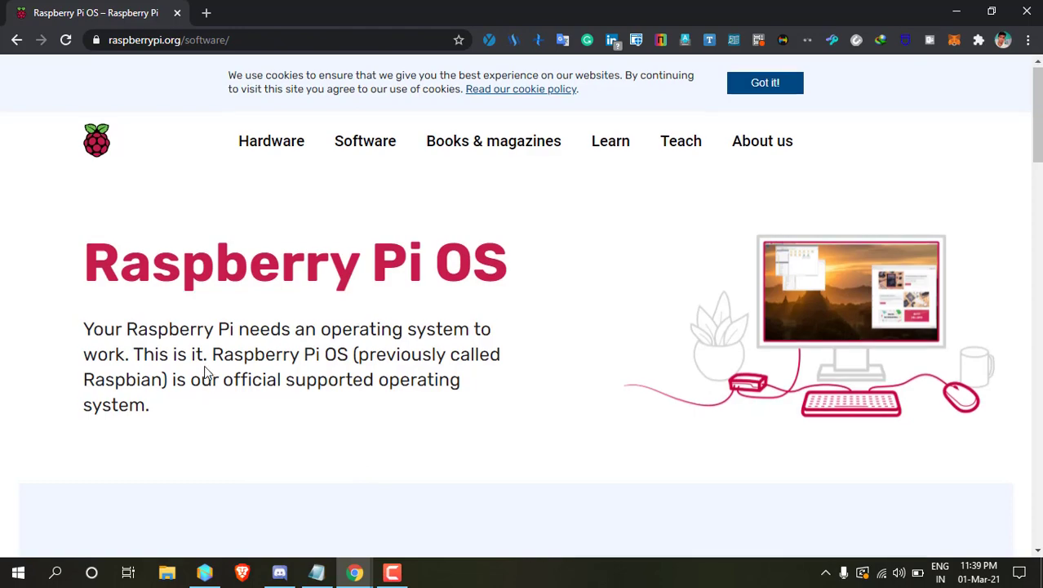
pyautogui.scroll(-6, 204, 365)
pyautogui.scroll(-8, 229, 343)
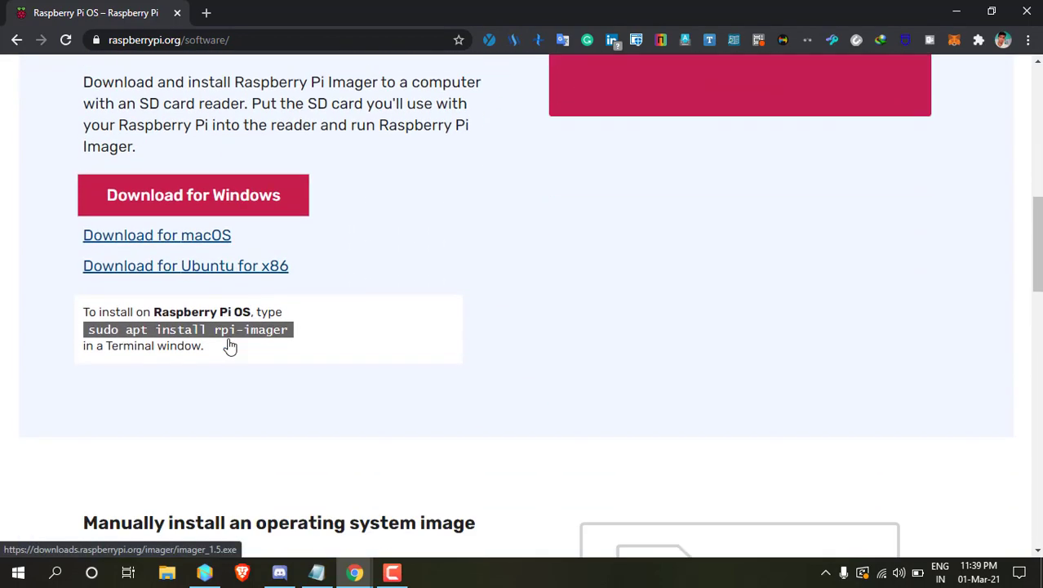
pyautogui.scroll(-2, 204, 346)
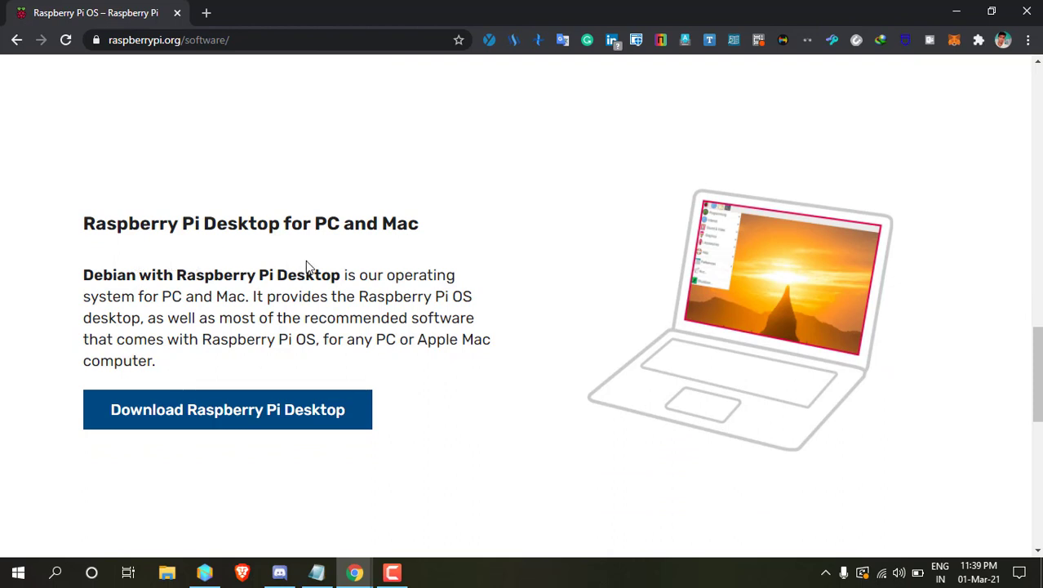
pyautogui.scroll(-1, 228, 334)
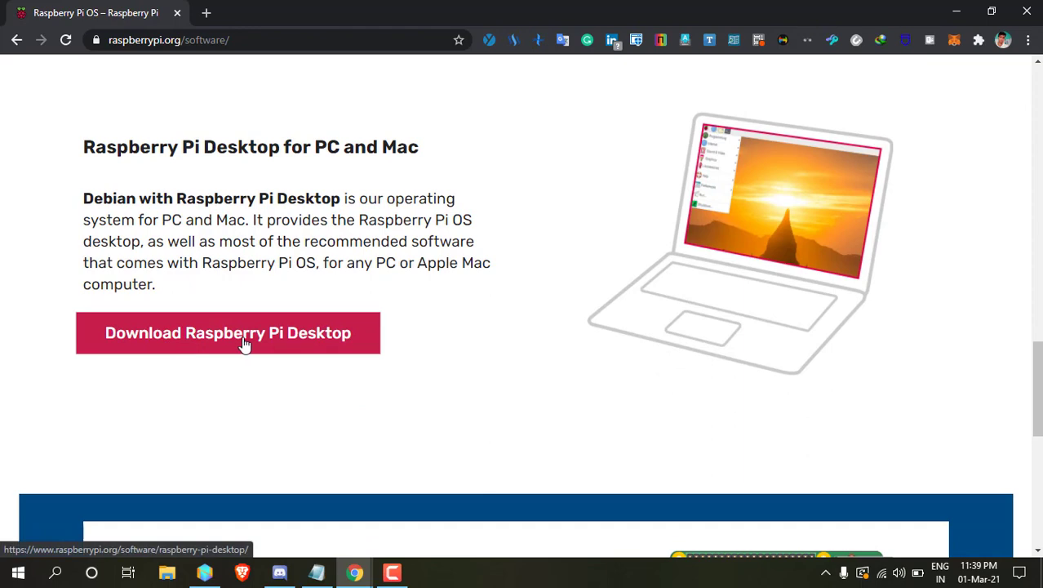
pyautogui.click(243, 343)
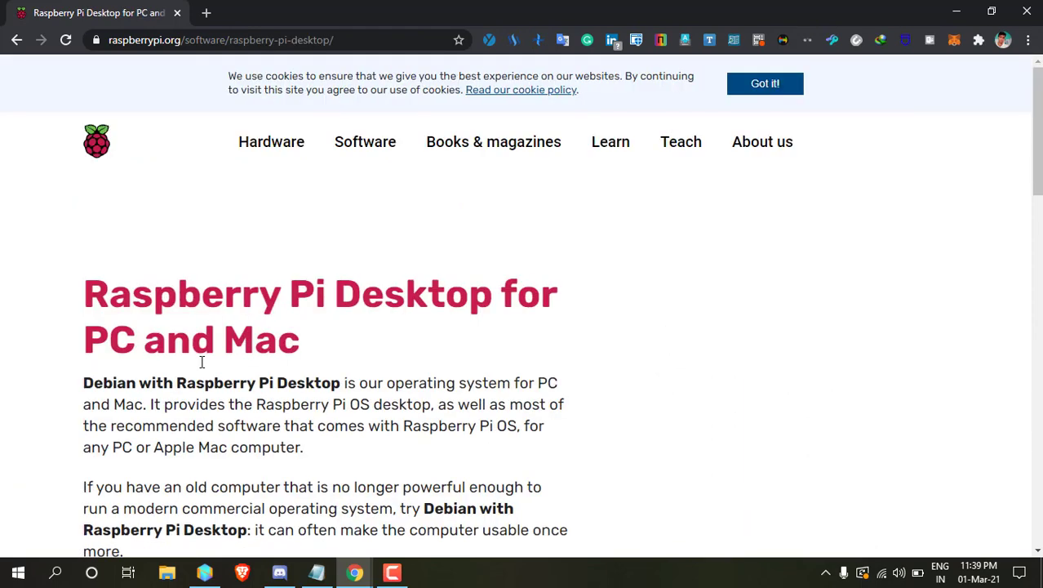
# Download the Debian Buster with Raspberry Pi Desktop ISO to the Downloads folder and dismiss the download manager's completion dialog.
pyautogui.scroll(-1, 201, 362)
pyautogui.scroll(-4, 244, 346)
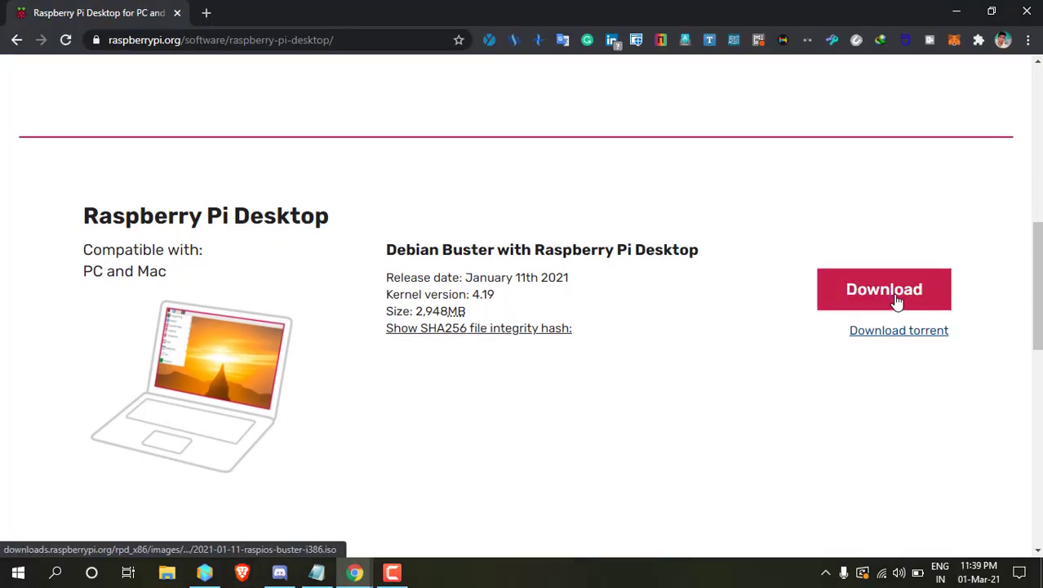
pyautogui.click(897, 300)
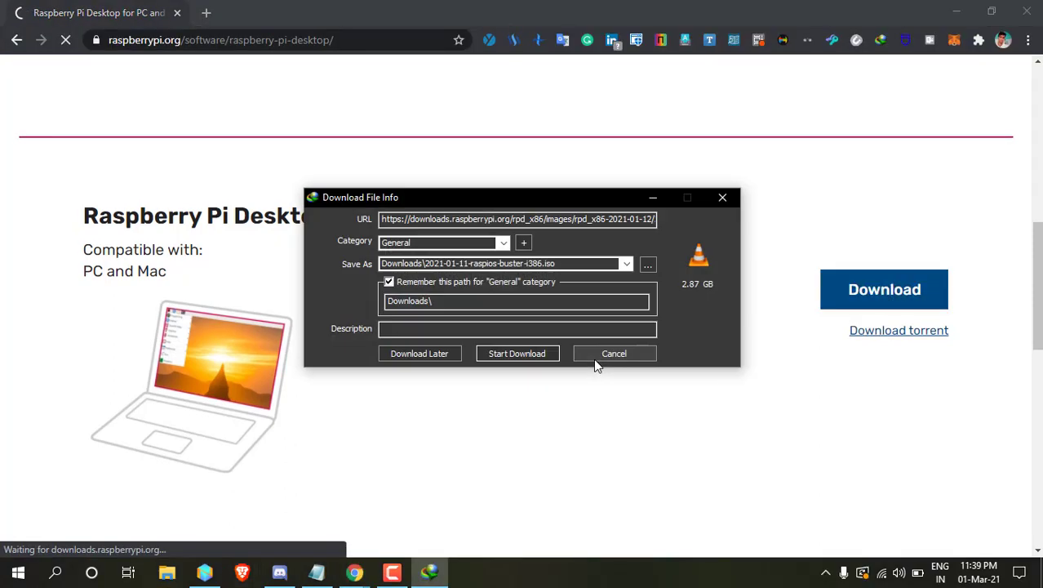
pyautogui.click(529, 355)
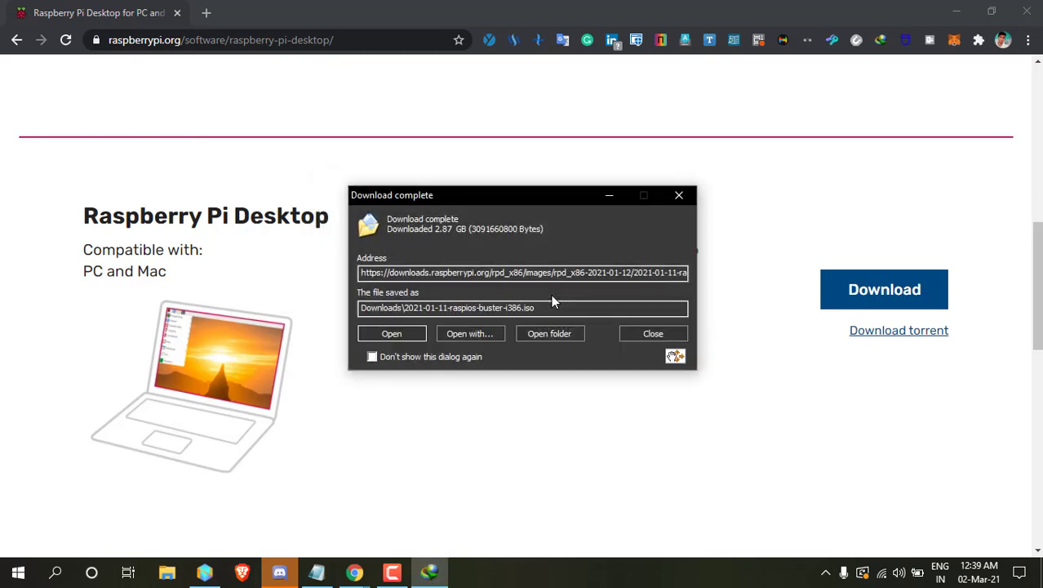
pyautogui.click(650, 334)
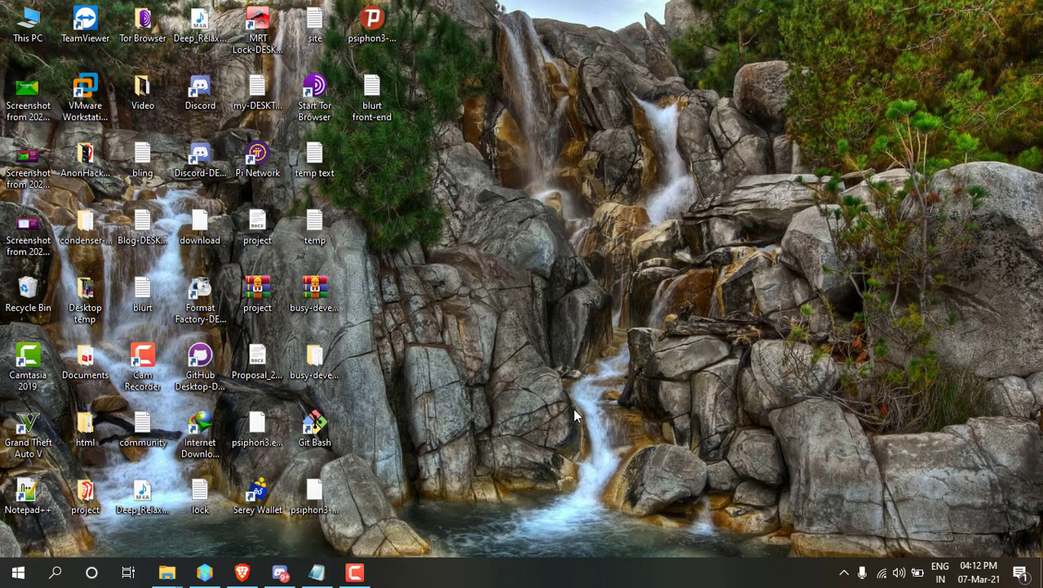
# Check the Downloads folder in File Explorer for the 2021-01-11-raspios-buster-i386 disc image, then close the window.
pyautogui.doubleClick(31, 33)
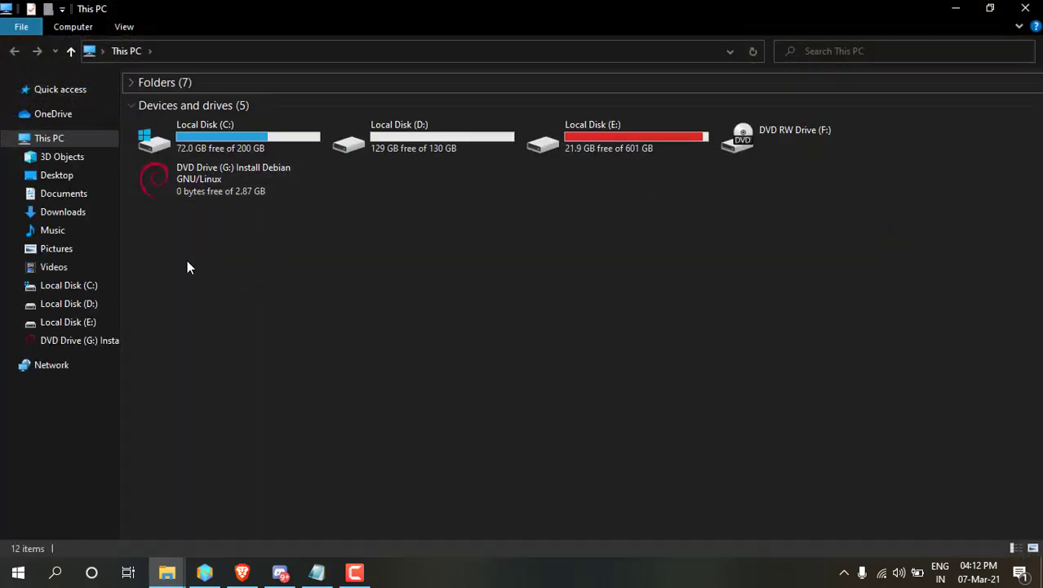
pyautogui.click(70, 211)
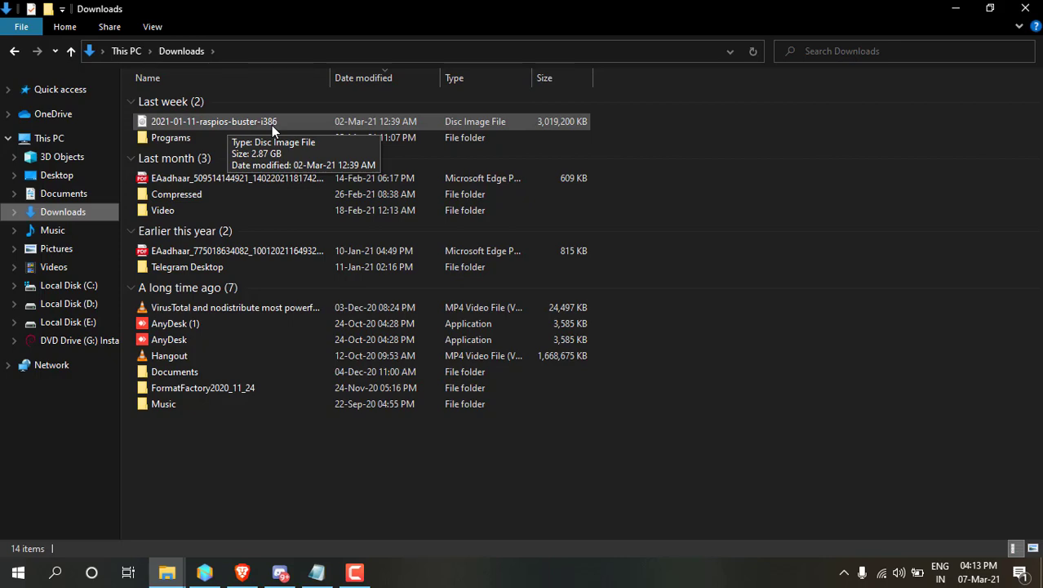
pyautogui.click(1023, 10)
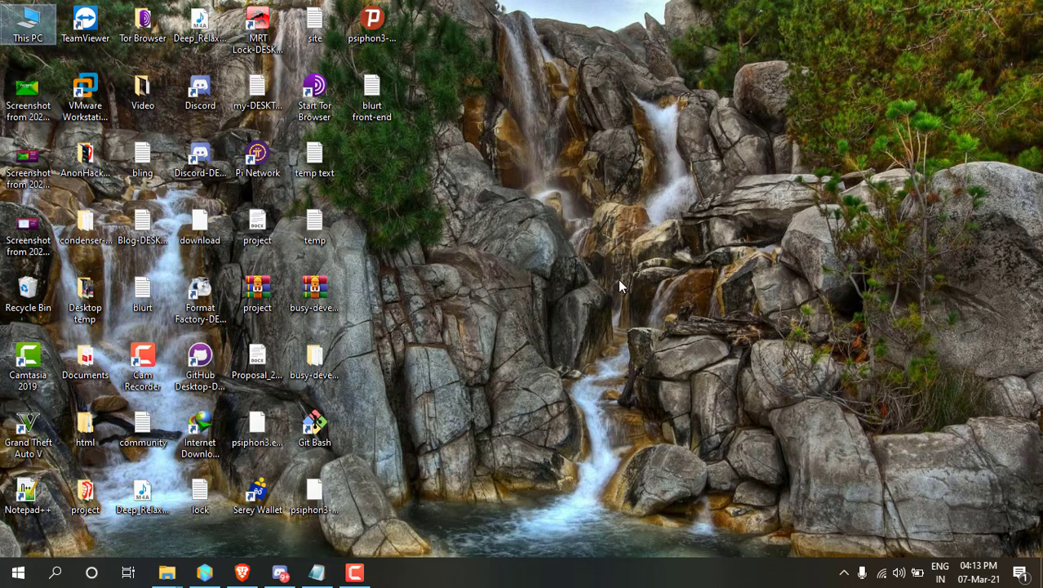
pyautogui.click(557, 288)
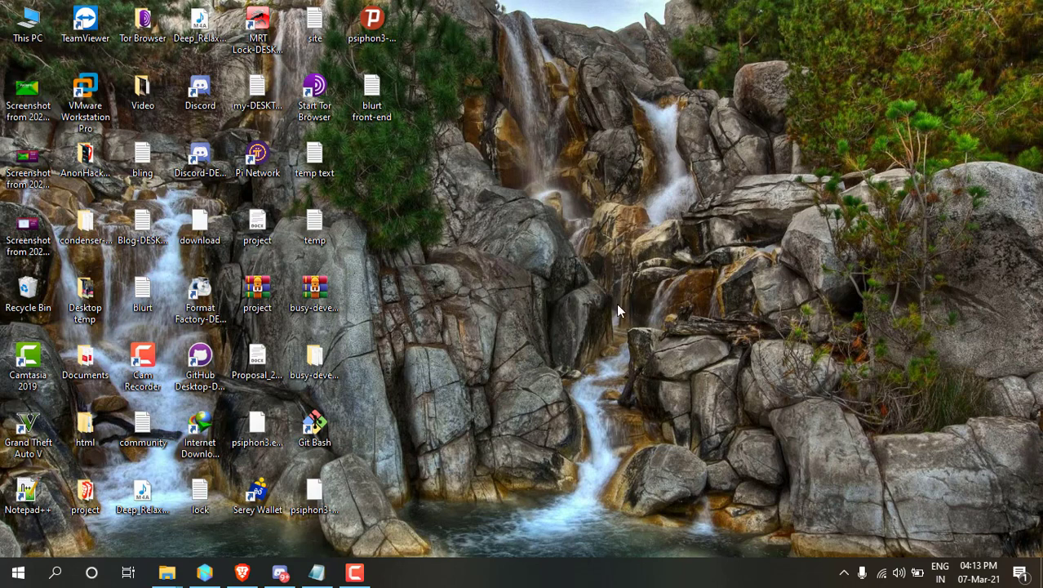
# Launch VMware Workstation Pro and start creating a new virtual machine with the Typical configuration.
pyautogui.click(86, 102)
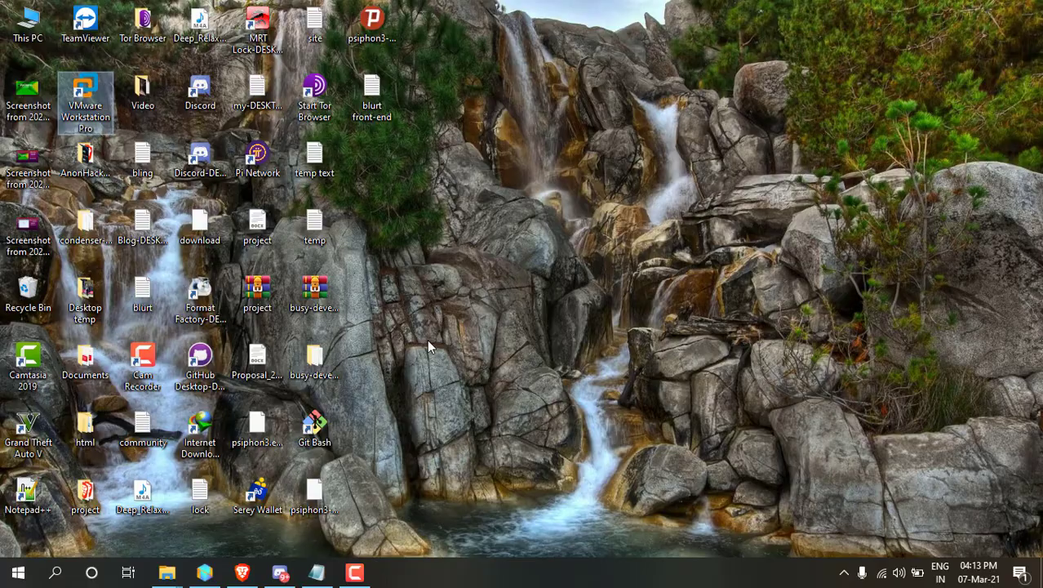
pyautogui.press('Return')
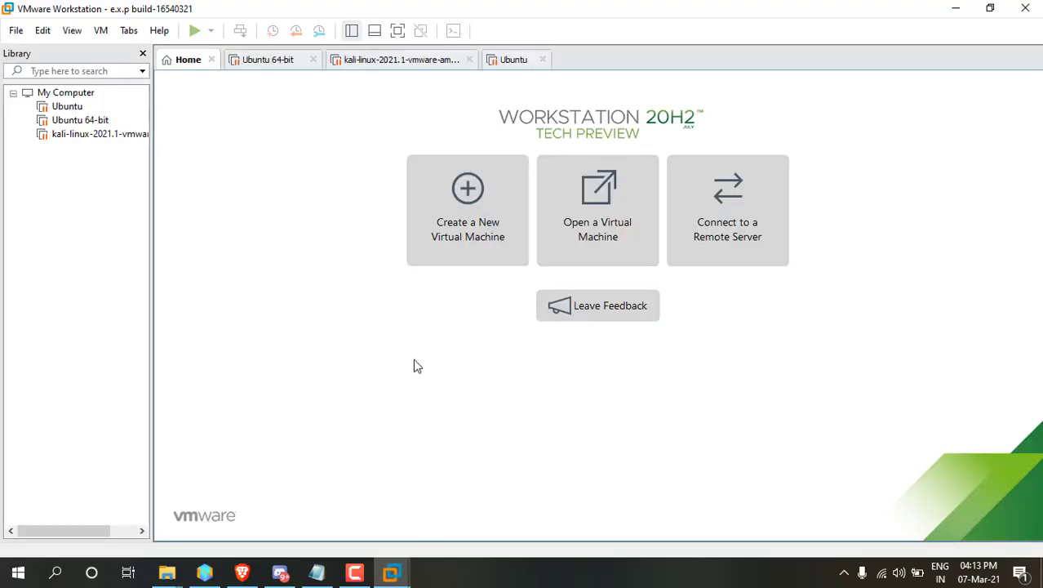
pyautogui.click(461, 239)
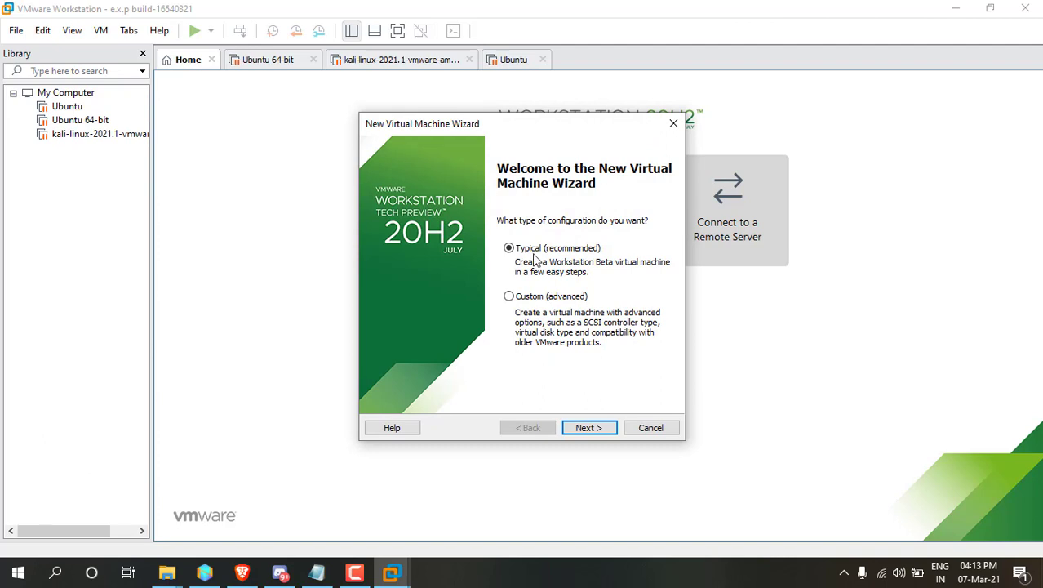
pyautogui.click(600, 426)
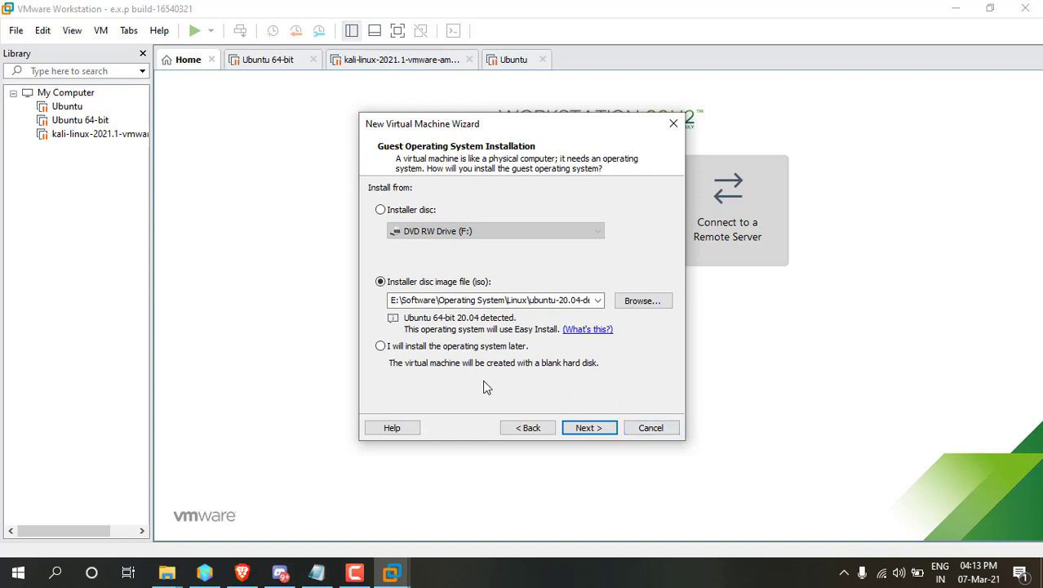
# Use 2021-01-11-raspios-buster-i386 from the Downloads folder as the installer disc image and continue to the guest operating system selection.
pyautogui.click(641, 301)
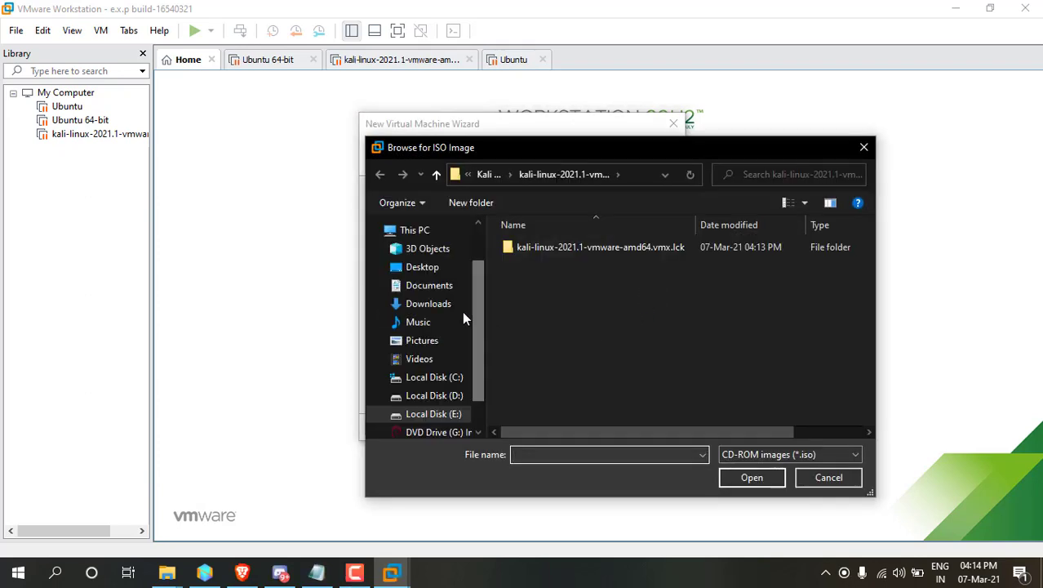
pyautogui.click(425, 307)
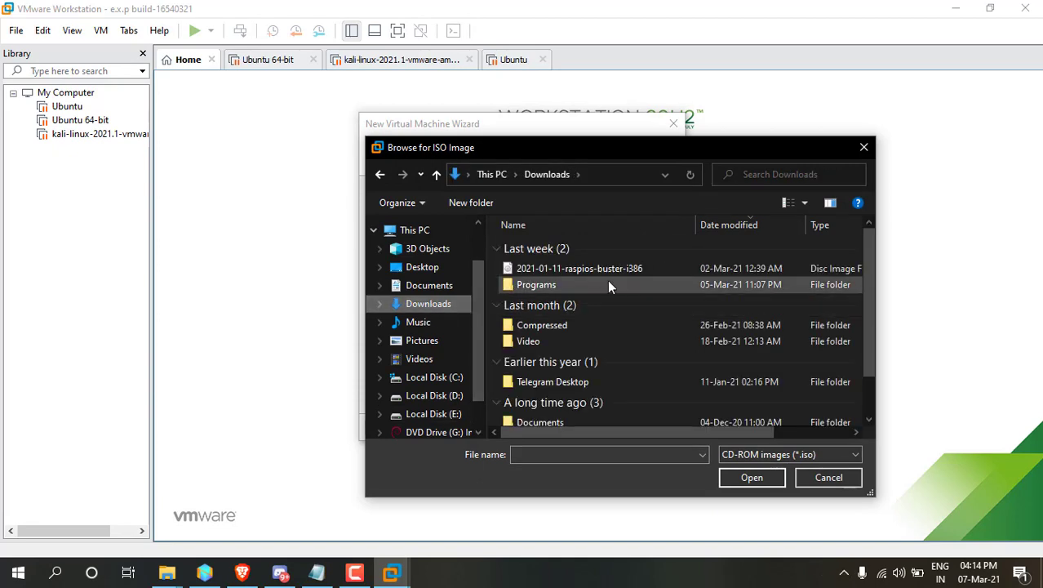
pyautogui.click(565, 273)
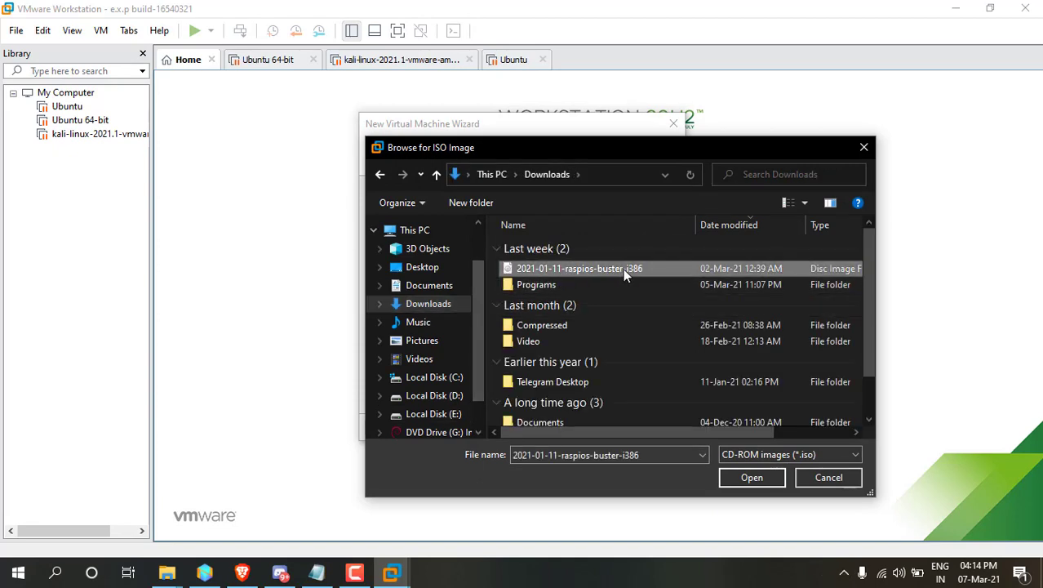
pyautogui.click(760, 477)
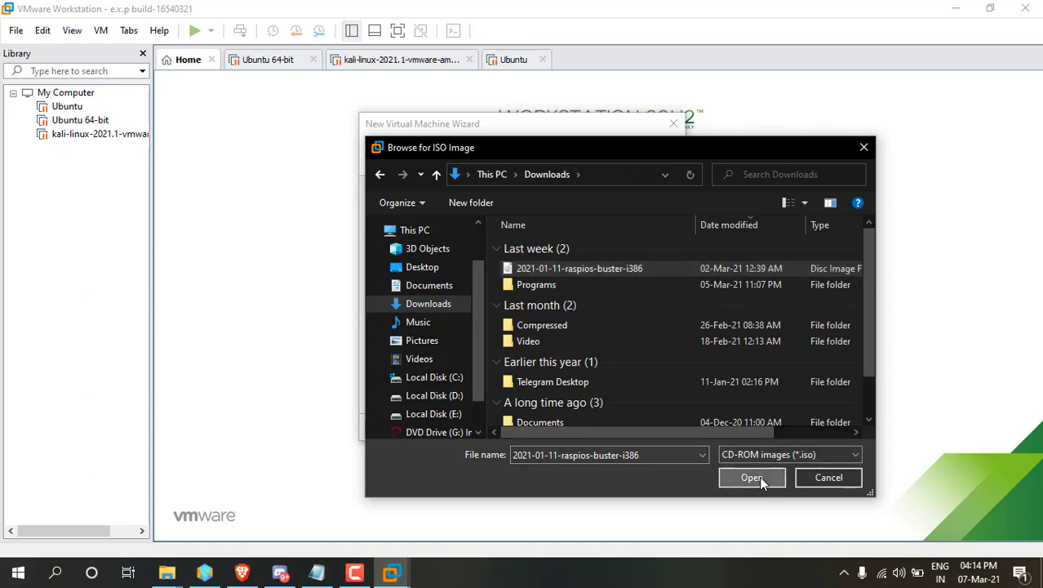
pyautogui.click(595, 427)
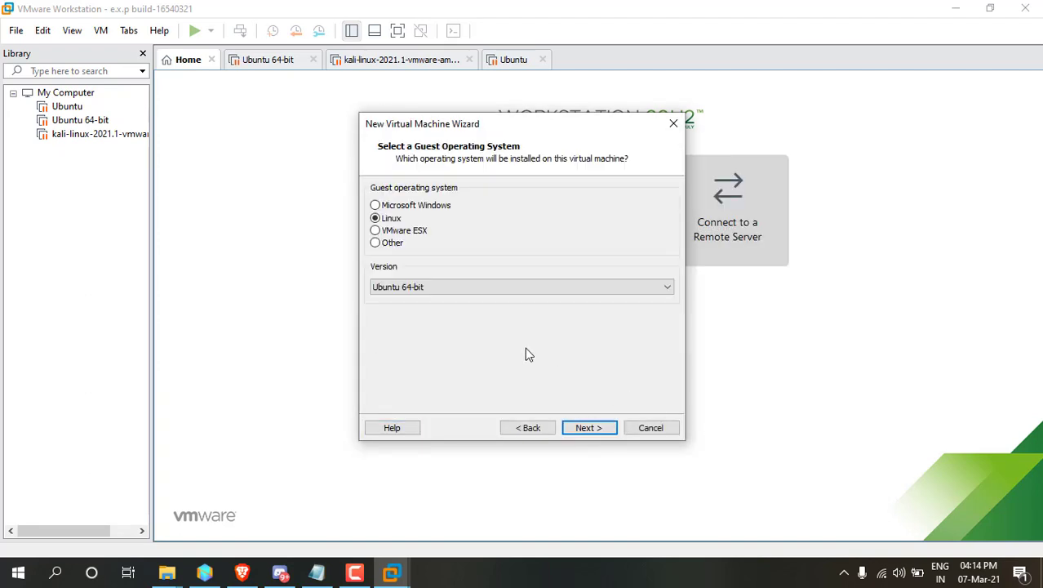
# Set the guest operating system to Linux, version Debian 10.x, and continue to the virtual machine naming page.
pyautogui.click(424, 291)
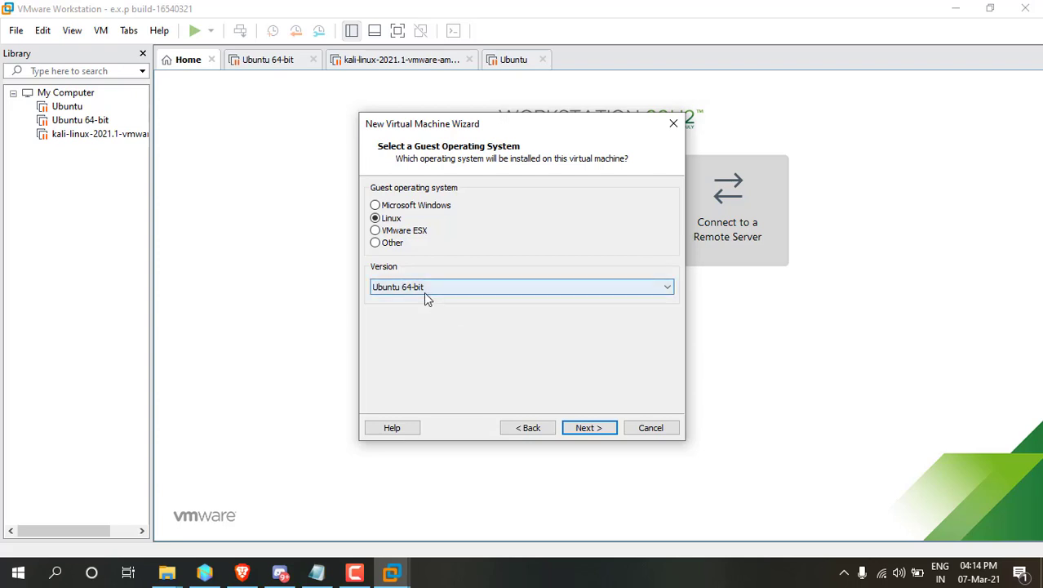
pyautogui.click(377, 219)
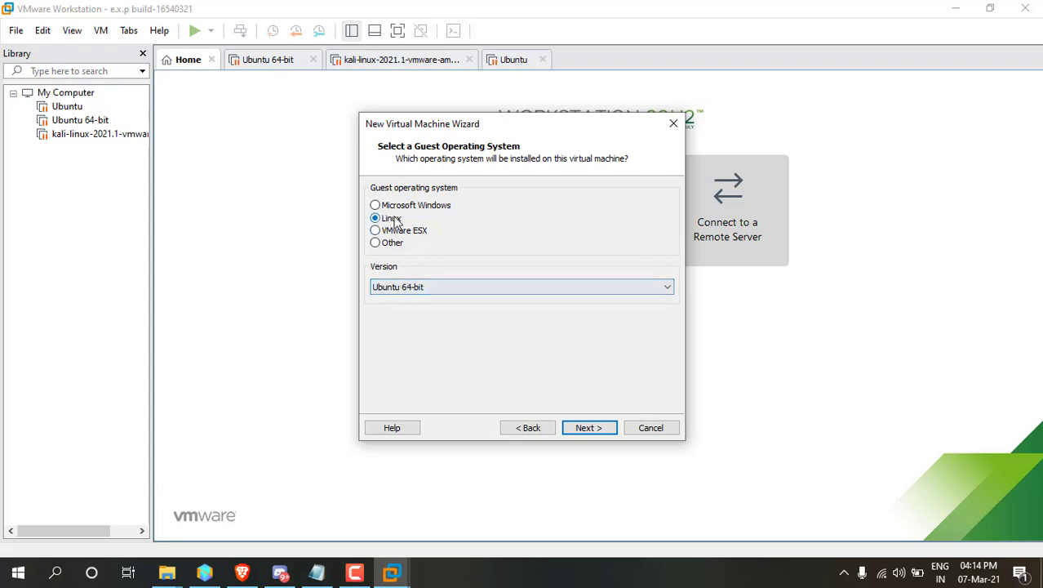
pyautogui.click(425, 288)
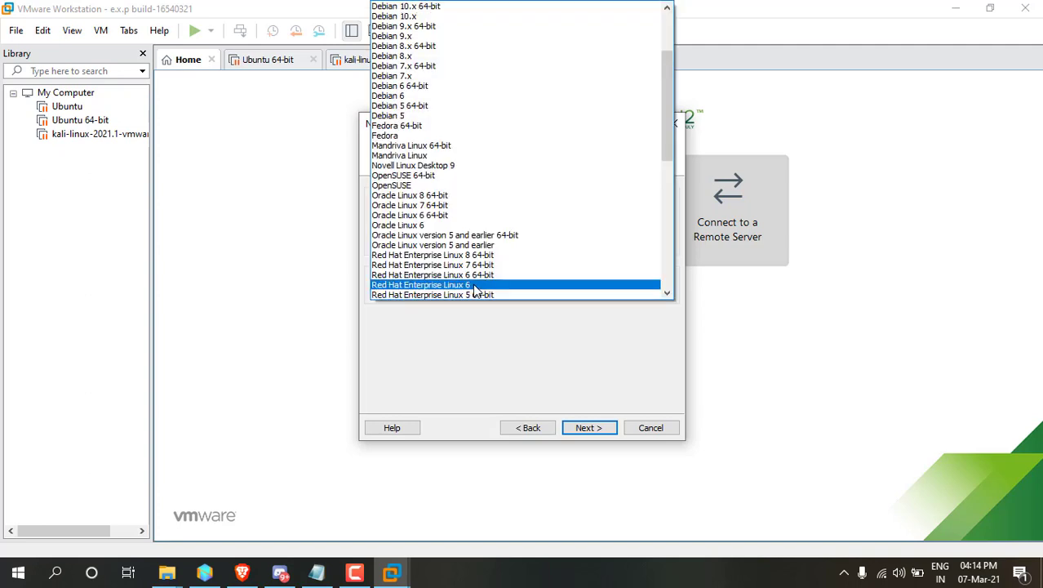
pyautogui.scroll(3, 478, 208)
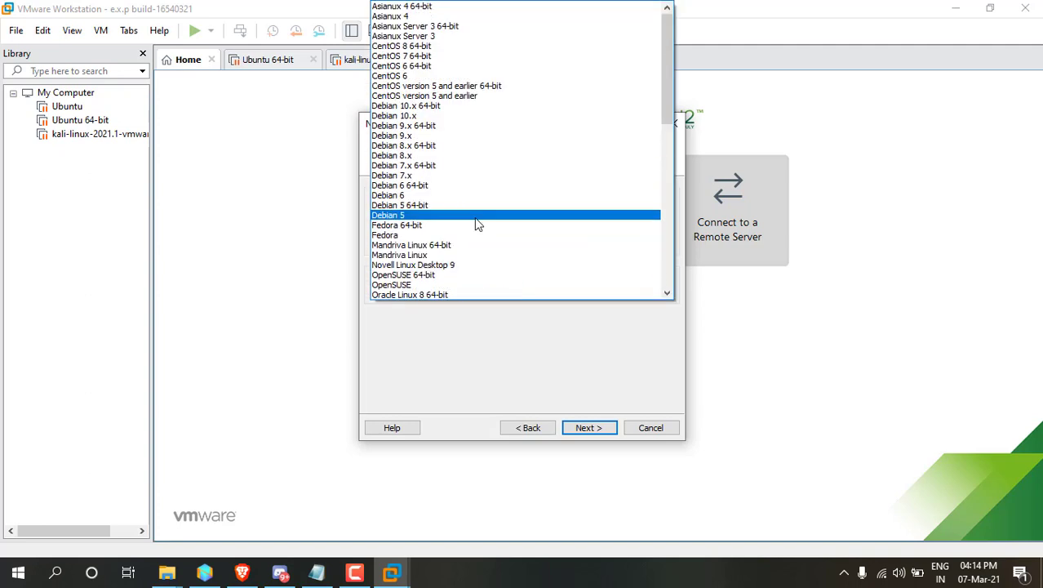
pyautogui.click(464, 116)
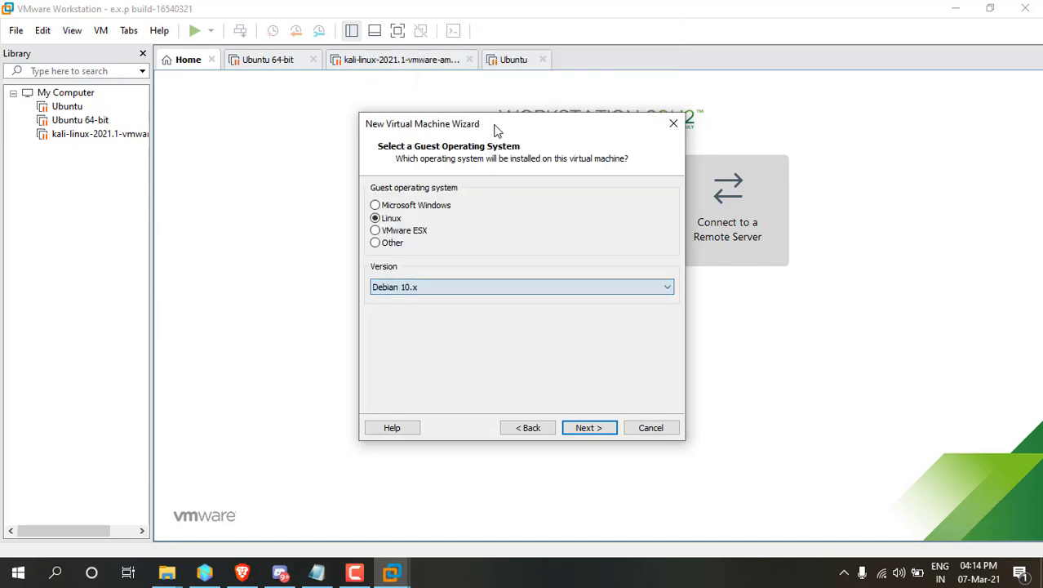
pyautogui.click(600, 428)
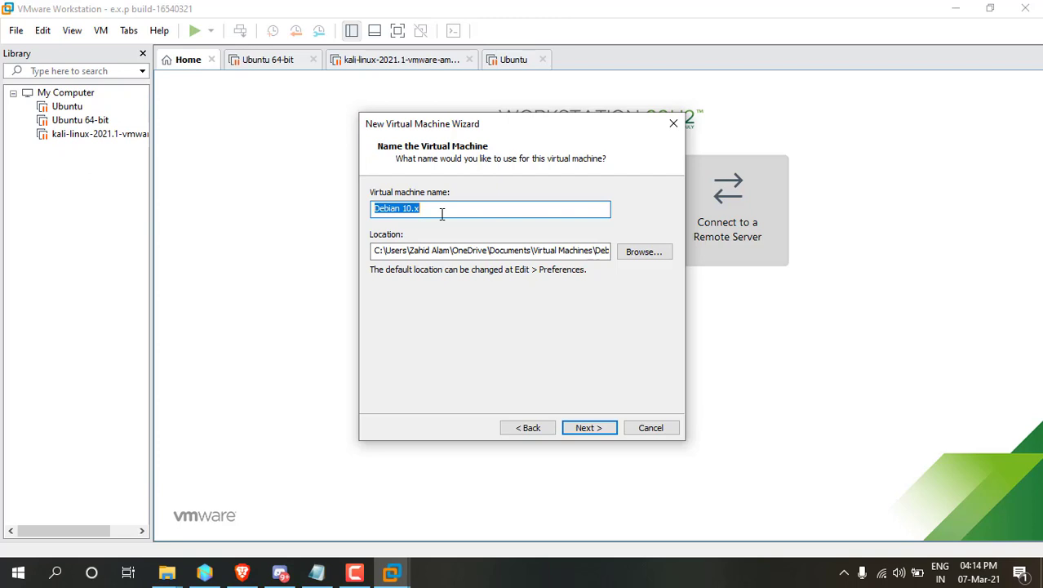
# Name the virtual machine "Raspberry pi".
pyautogui.press('BackSpace')
pyautogui.write('Ras')
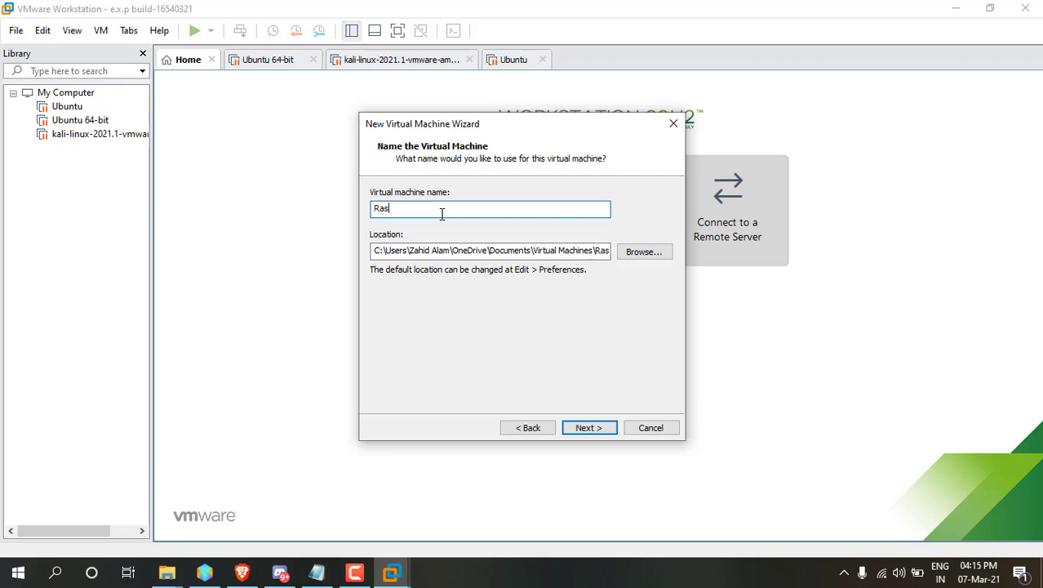
pyautogui.write('pberry pi')
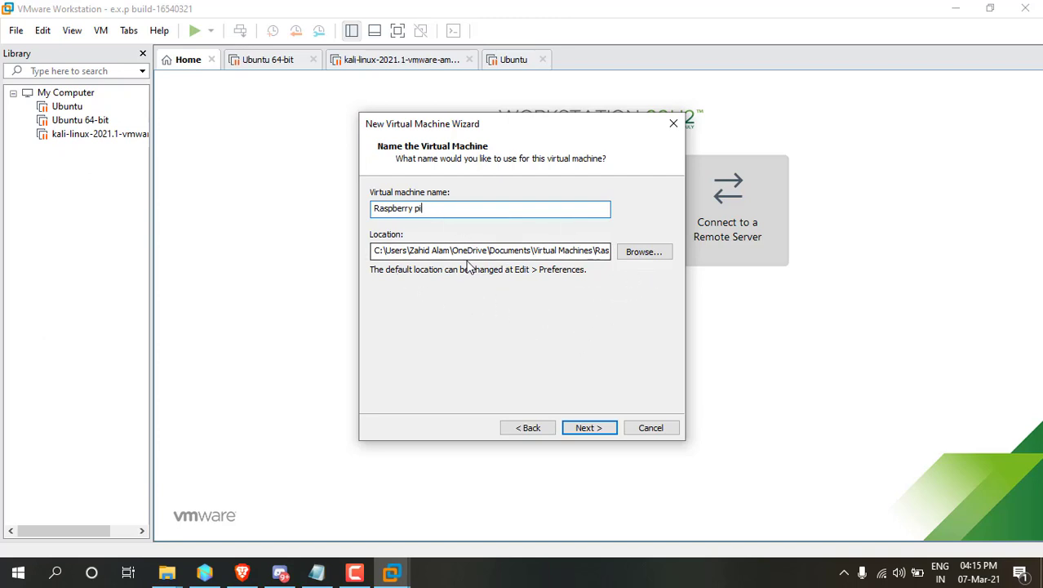
# Browse for the virtual machine location and select the VMware folder on Local Disk (E:).
pyautogui.click(644, 253)
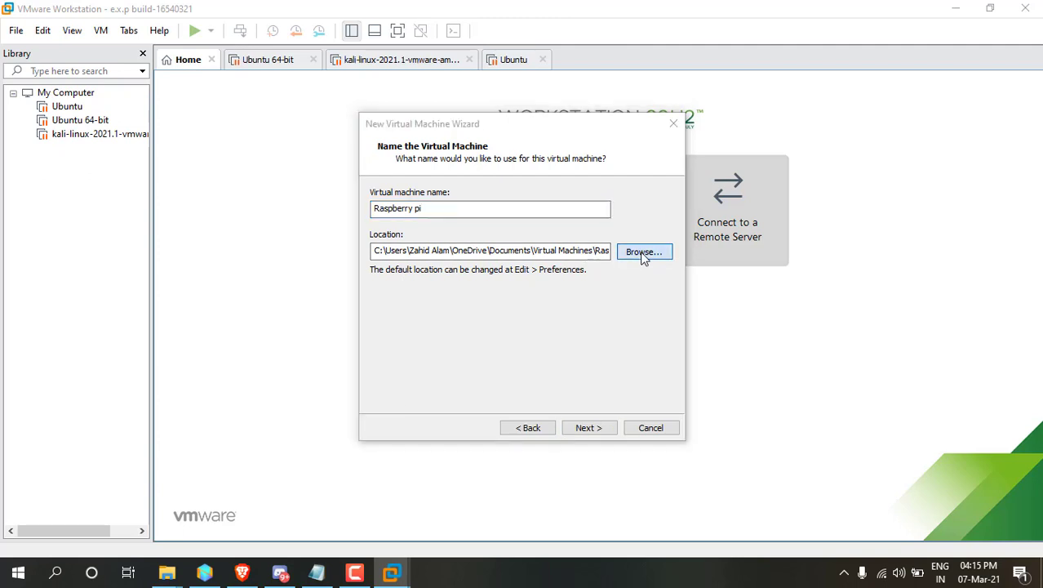
pyautogui.click(457, 259)
pyautogui.scroll(-6, 496, 273)
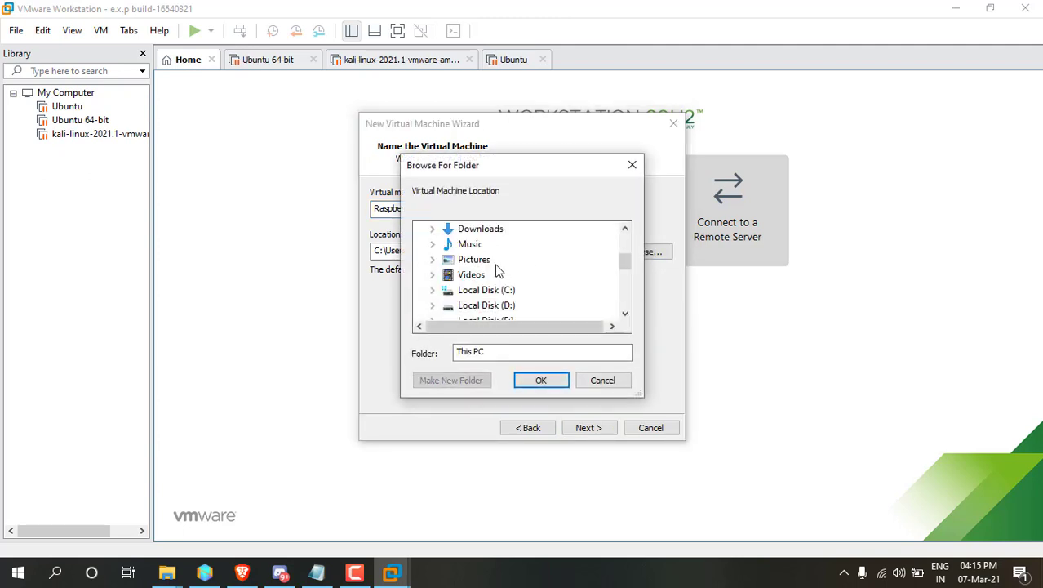
pyautogui.click(461, 229)
pyautogui.scroll(-2, 527, 291)
pyautogui.scroll(-2, 526, 292)
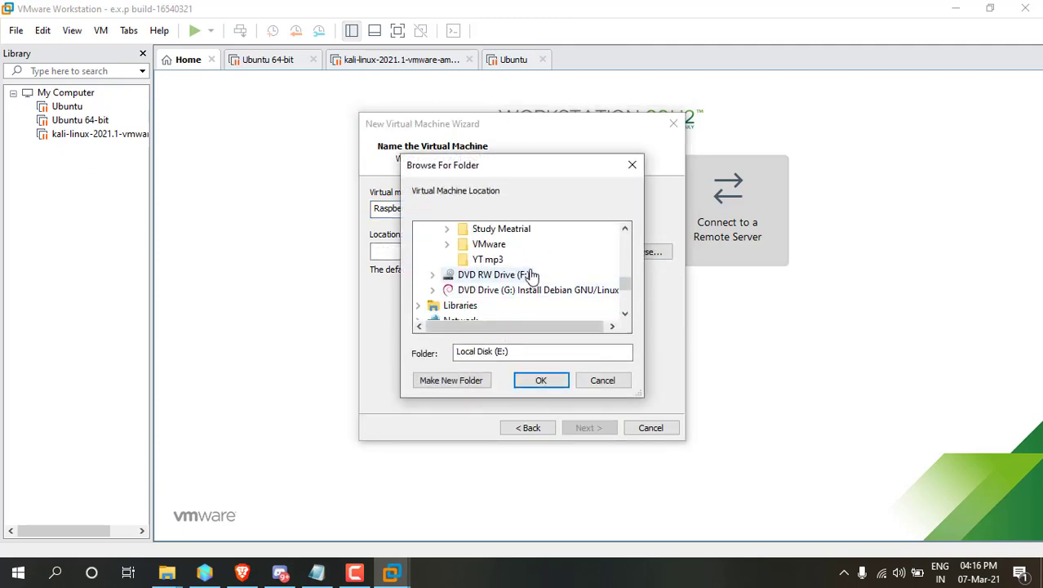
pyautogui.scroll(1, 525, 286)
pyautogui.scroll(3, 527, 289)
pyautogui.scroll(-2, 520, 256)
pyautogui.scroll(-1, 524, 290)
pyautogui.click(494, 289)
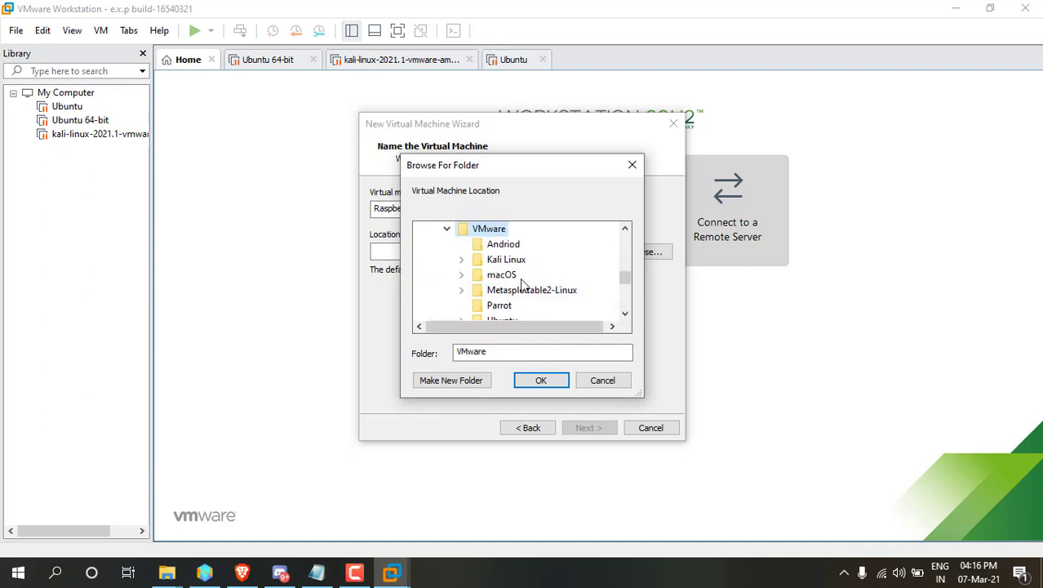
# Create a folder named pi inside the VMware folder, use it as the virtual machine location, and continue to disk capacity.
pyautogui.click(450, 380)
pyautogui.write('pi')
pyautogui.press('Return')
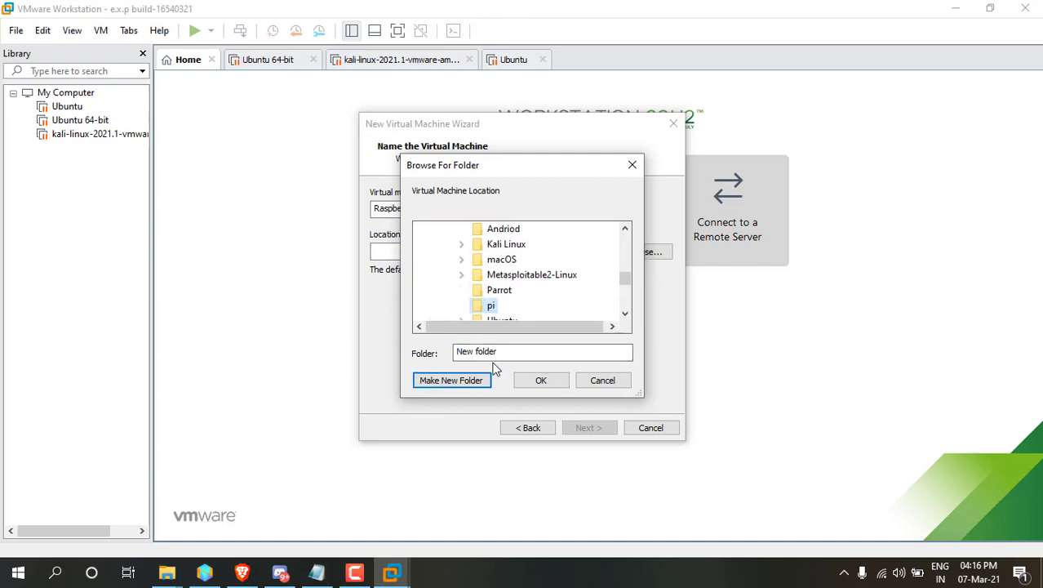
pyautogui.click(539, 381)
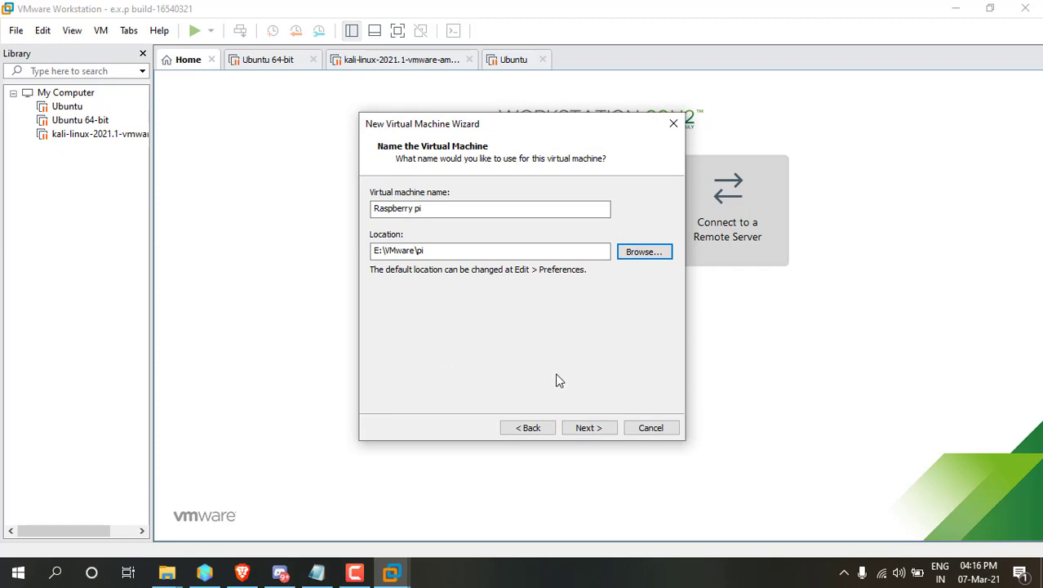
pyautogui.click(589, 428)
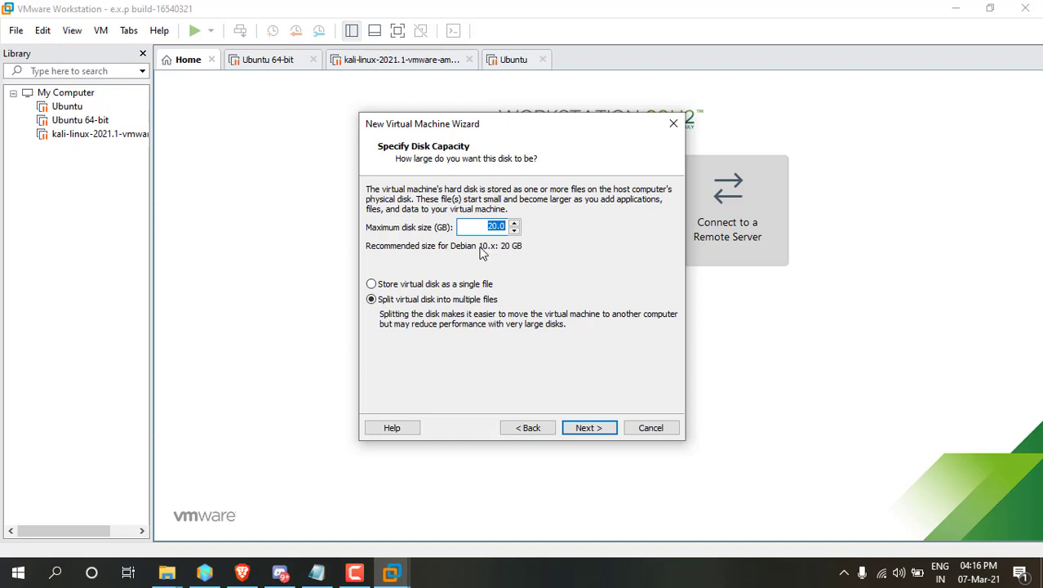
# Store the virtual disk as a single file, keep the default hardware, and finish creating the virtual machine.
pyautogui.click(371, 284)
pyautogui.click(595, 430)
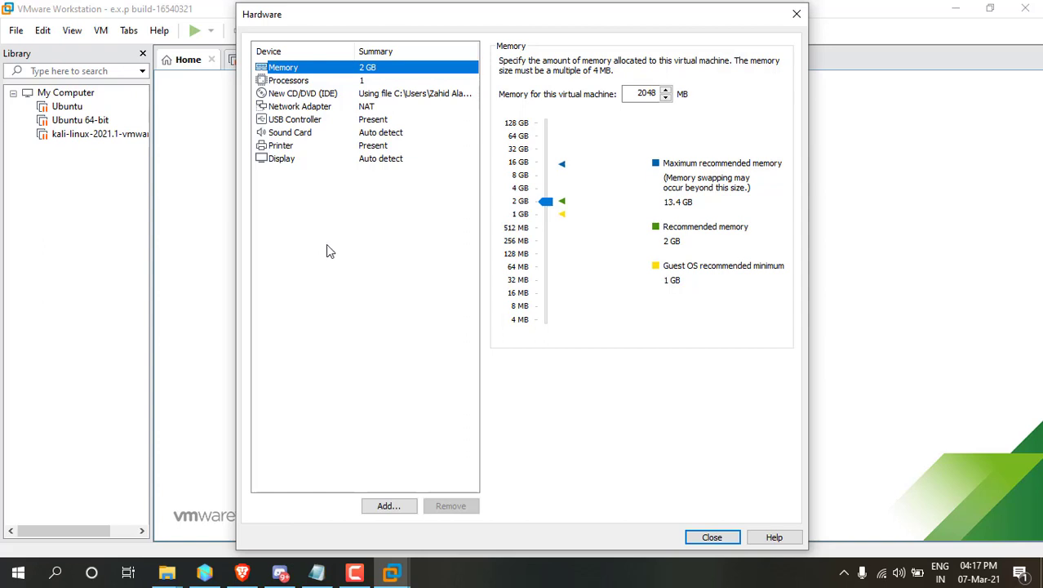
pyautogui.click(707, 539)
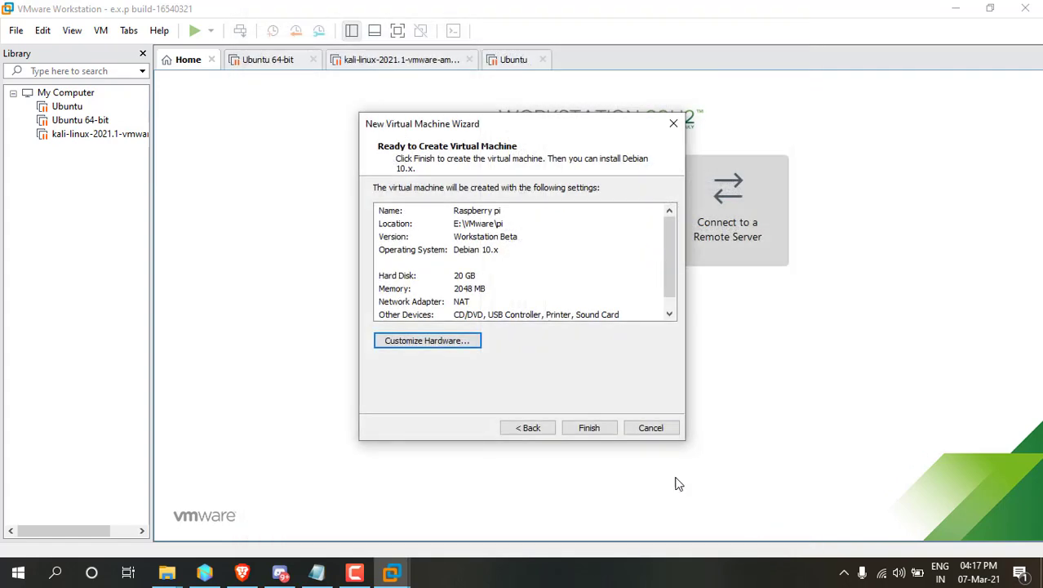
pyautogui.click(595, 427)
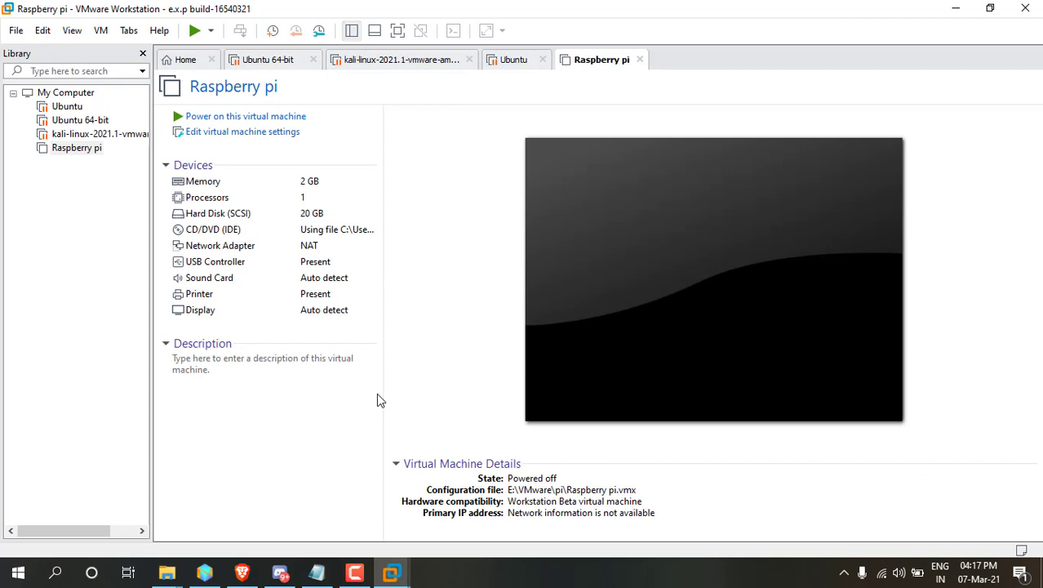
# Power on the Raspberry pi virtual machine and dismiss the side channel mitigations hint.
pyautogui.click(287, 432)
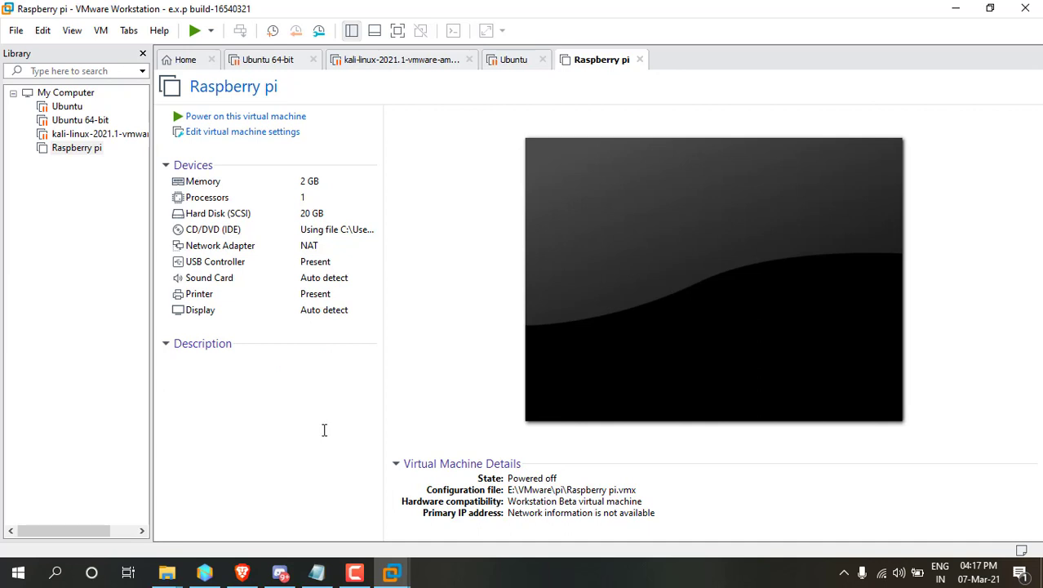
pyautogui.click(246, 117)
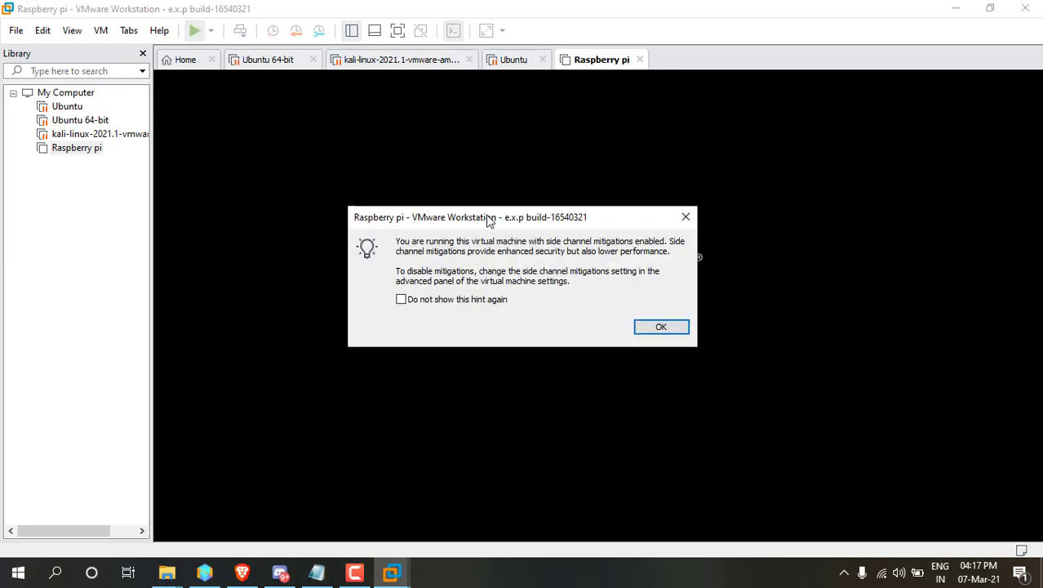
pyautogui.click(659, 326)
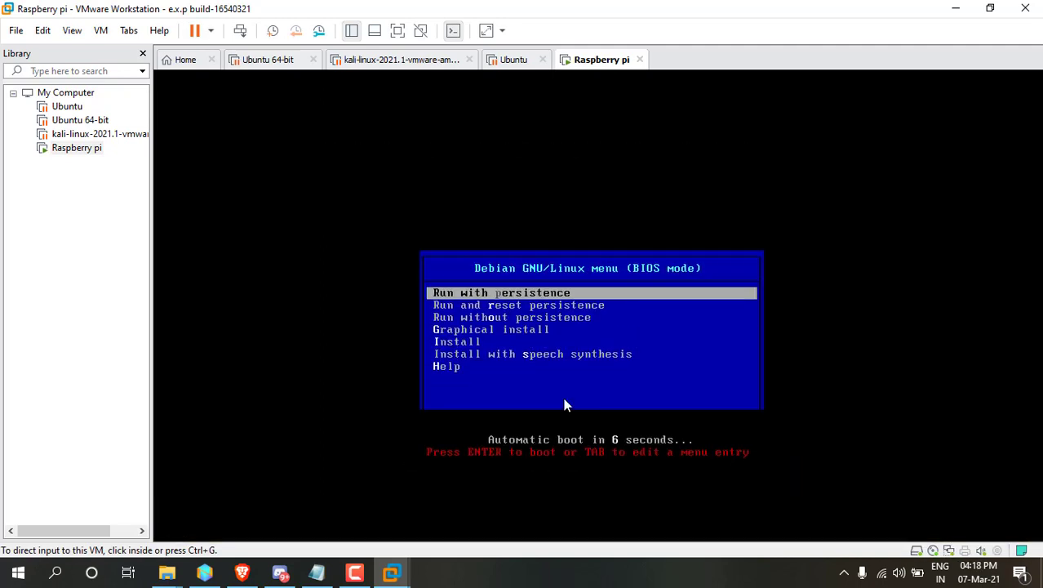
# Boot the Graphical install entry from the Debian menu and accept the British English keymap.
pyautogui.click(564, 400)
pyautogui.press('Down')
pyautogui.press('Down')
pyautogui.press('Down')
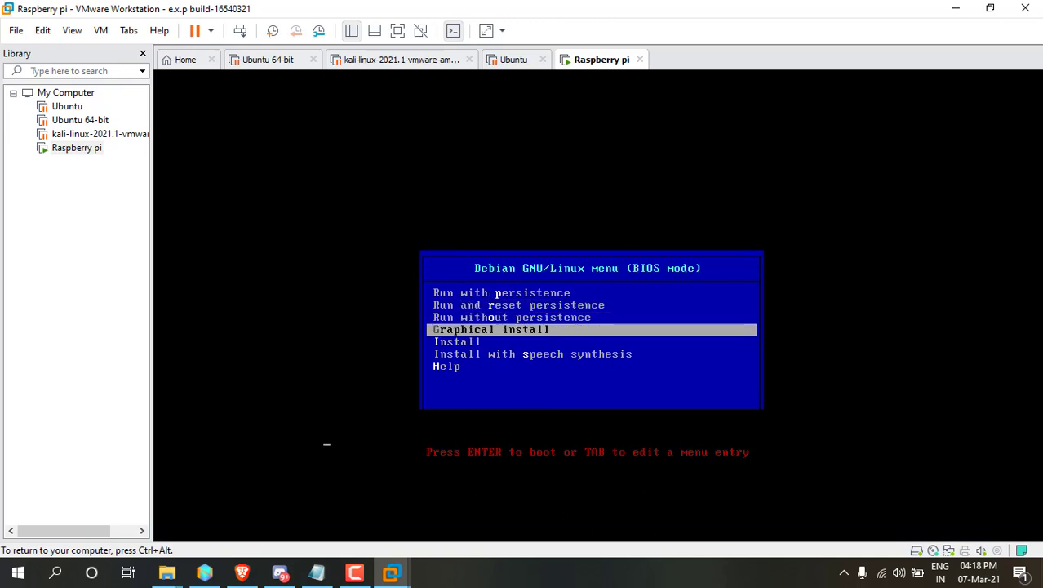
pyautogui.press('Return')
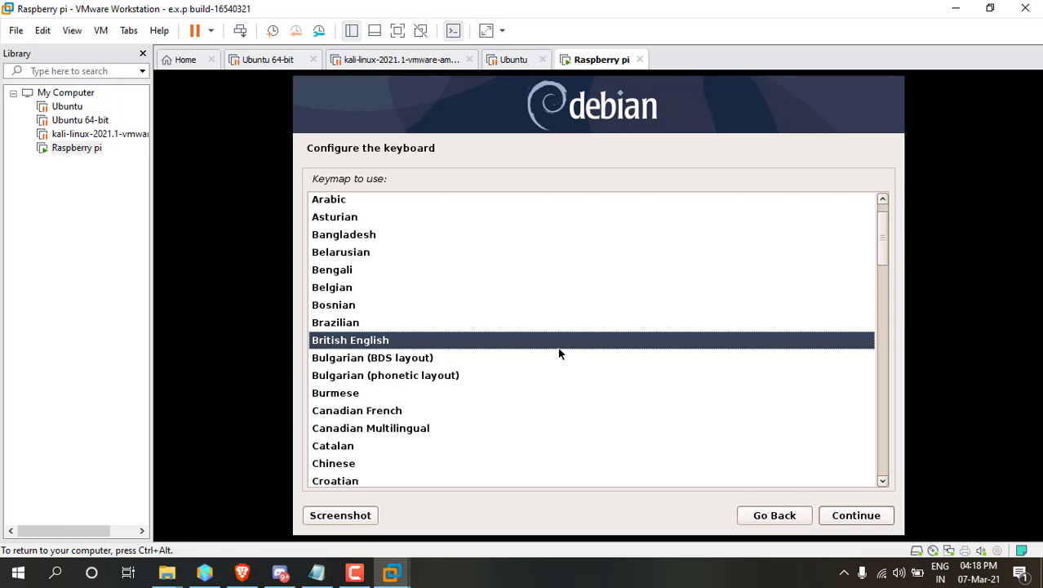
pyautogui.hotkey('ctrl', 'alt')
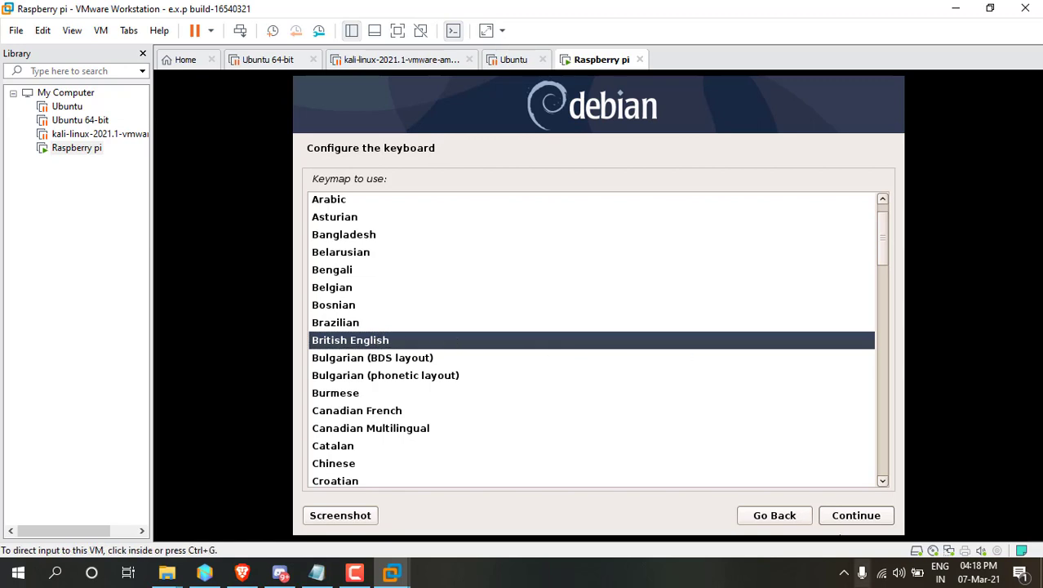
pyautogui.click(870, 515)
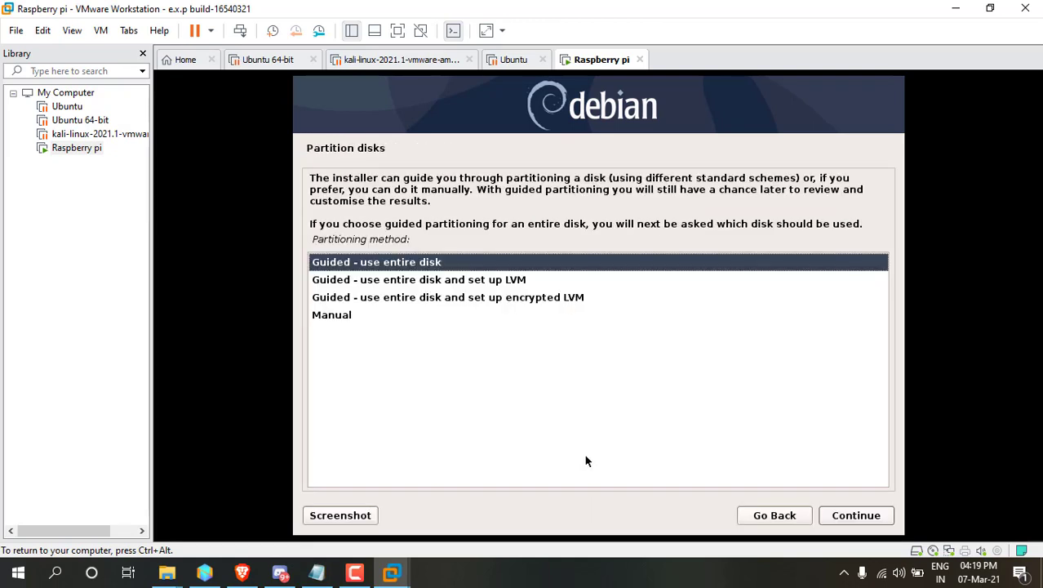
# Set up guided partitioning using the entire sda virtual disk with all files in one partition.
pyautogui.press('Down')
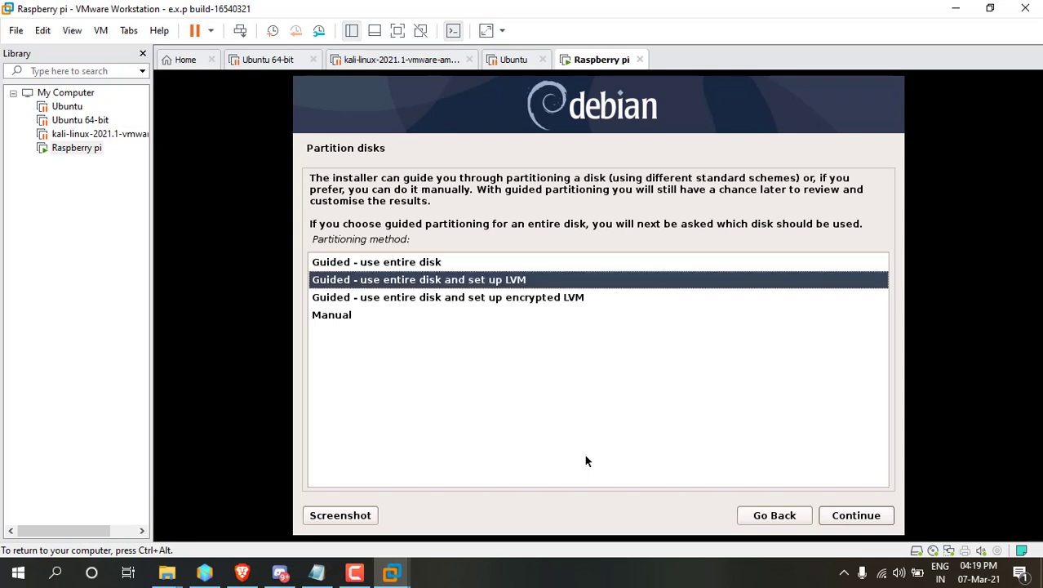
pyautogui.press('Up')
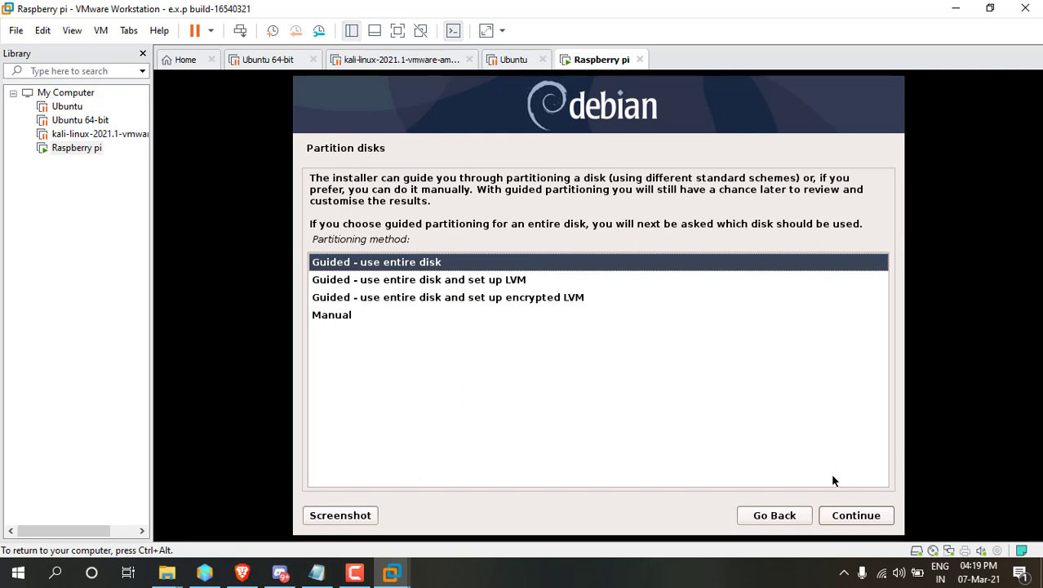
pyautogui.click(854, 516)
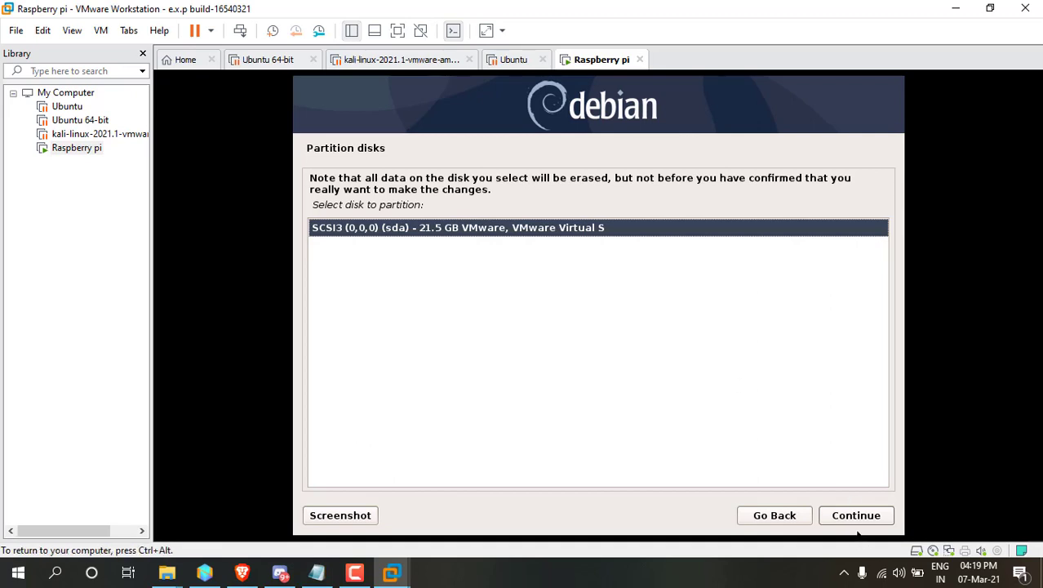
pyautogui.click(856, 521)
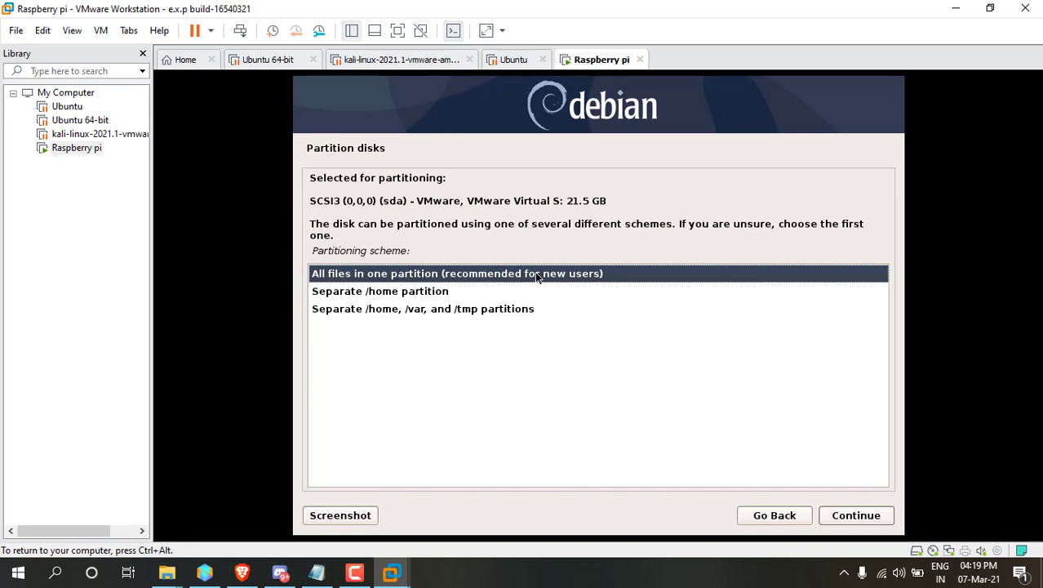
pyautogui.click(840, 516)
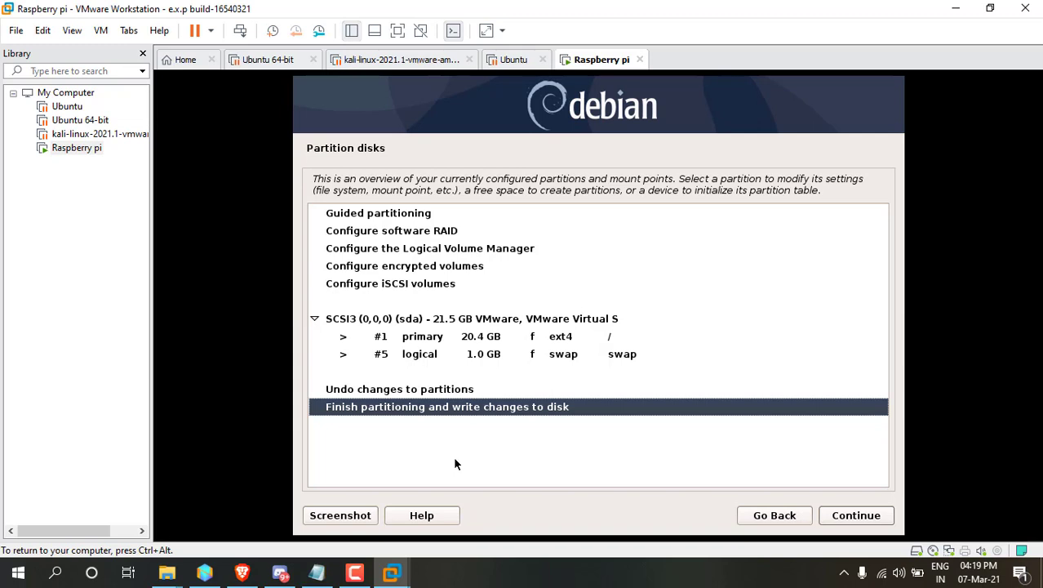
# Finish partitioning and agree to write the changes to the disk.
pyautogui.click(841, 516)
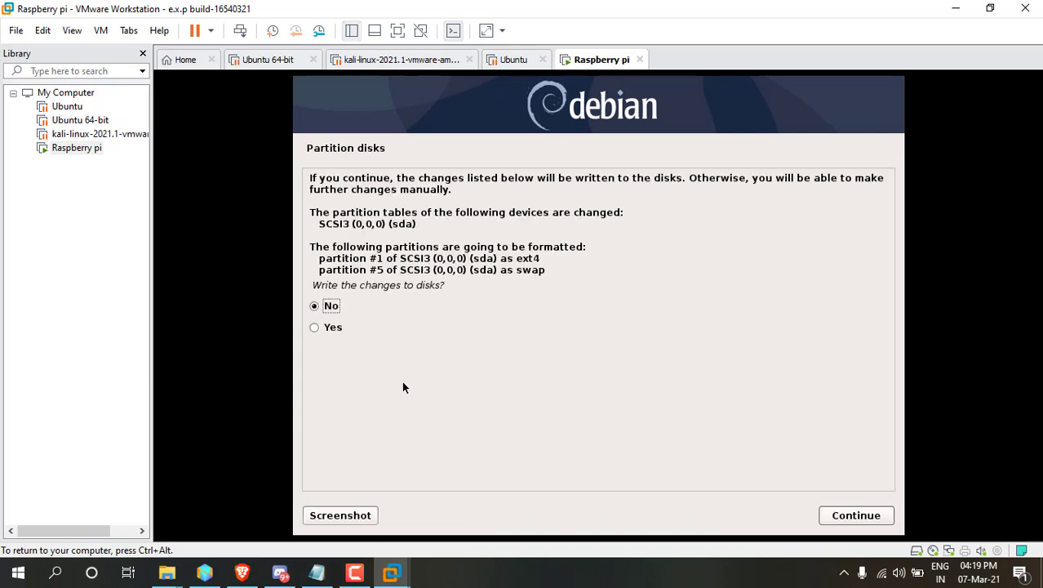
pyautogui.click(313, 327)
pyautogui.click(850, 515)
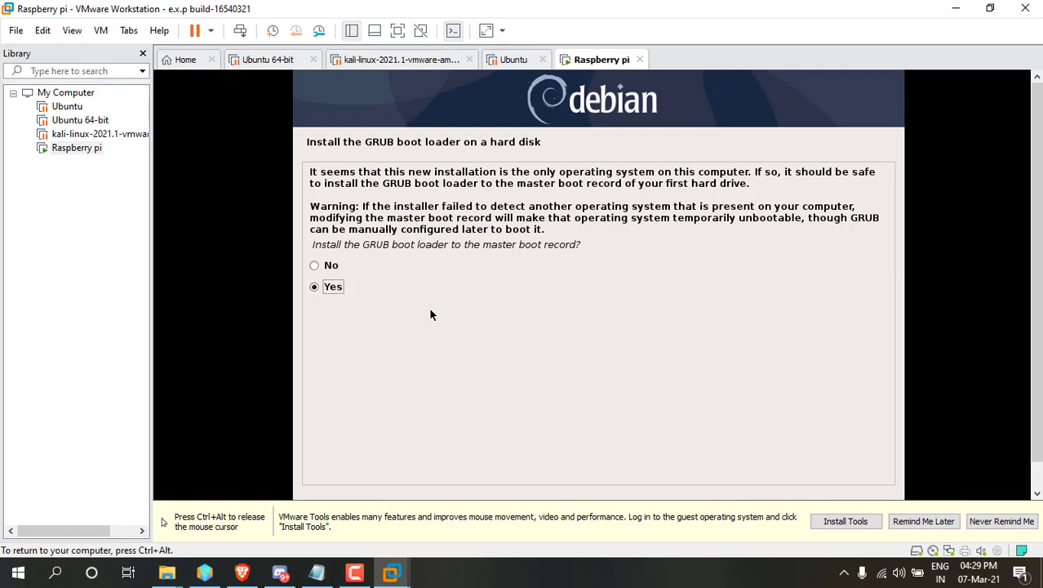
# Install the GRUB boot loader to the master boot record on /dev/sda, then complete the installation and boot the new system.
pyautogui.hotkey('ctrl', 'alt')
pyautogui.scroll(-1, 596, 285)
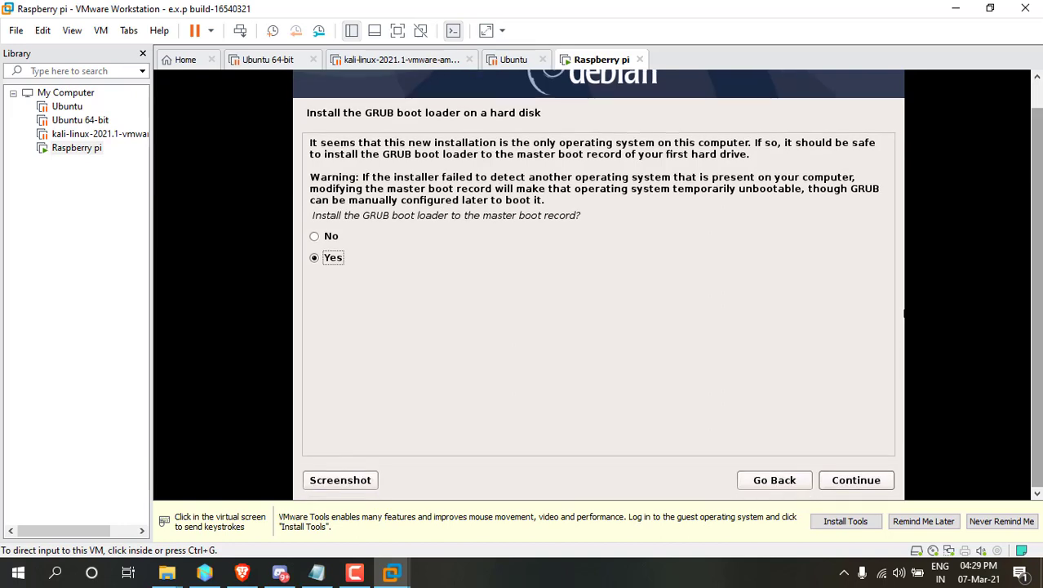
pyautogui.click(833, 494)
pyautogui.click(849, 489)
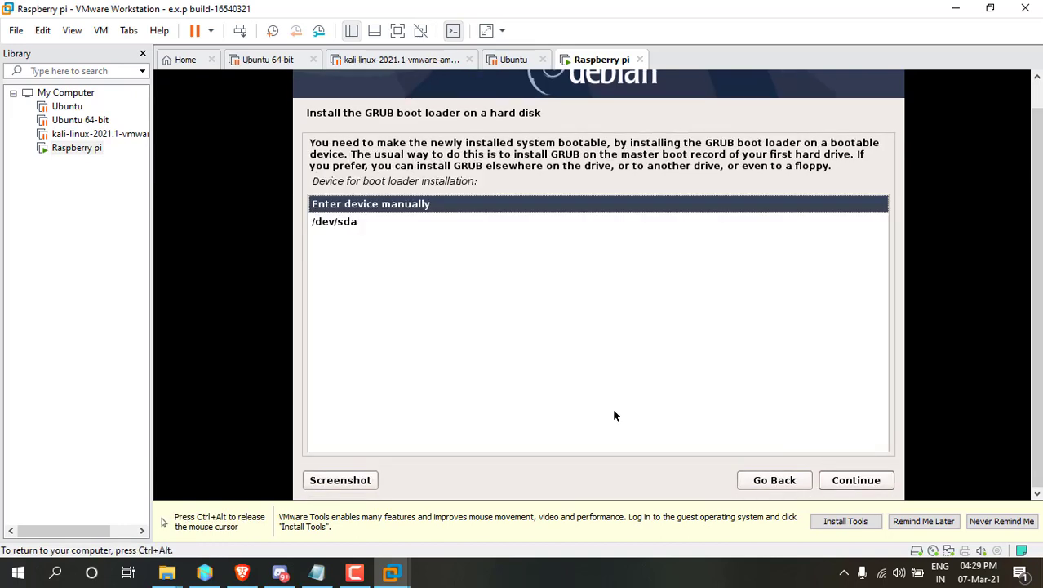
pyautogui.click(344, 224)
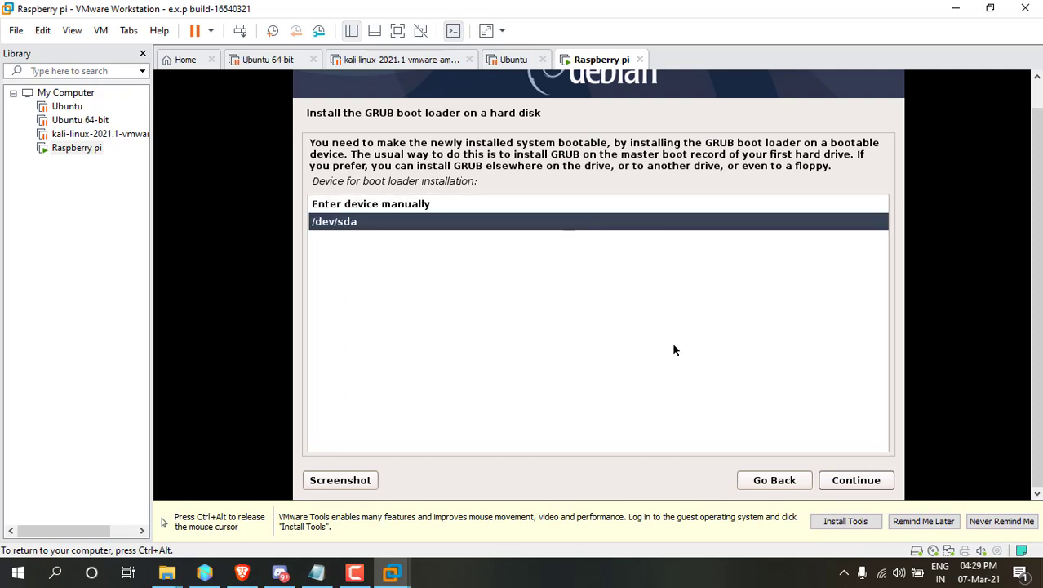
pyautogui.click(857, 483)
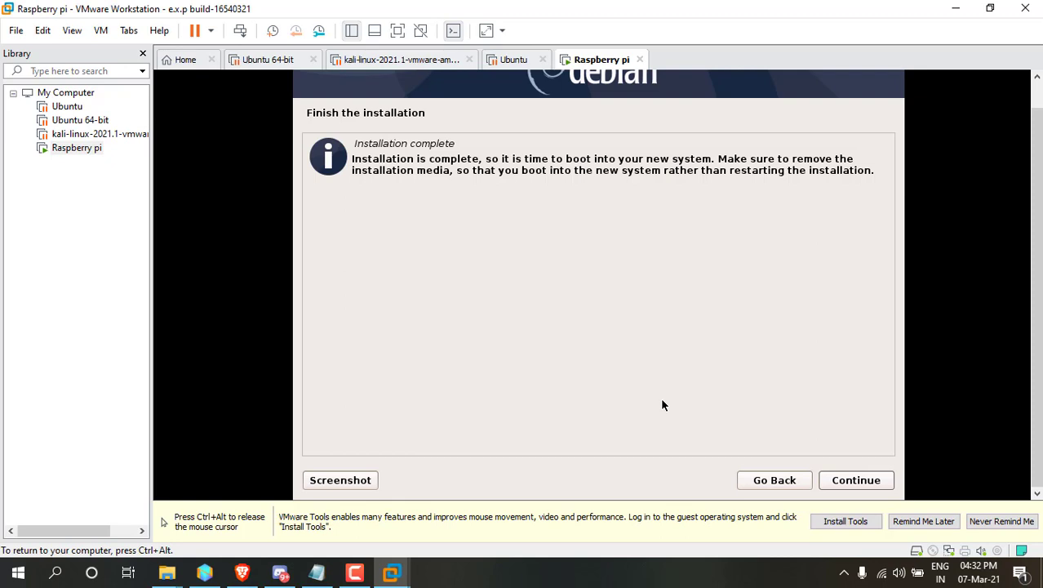
pyautogui.click(855, 483)
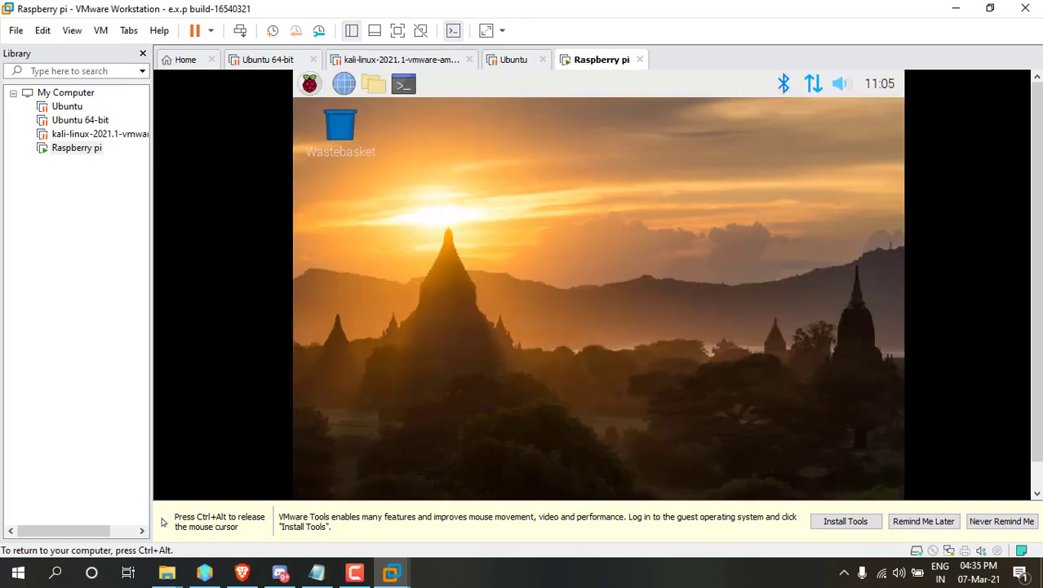
# Show the virtual machine full screen and set the welcome wizard's country to India and language to English.
pyautogui.click(397, 31)
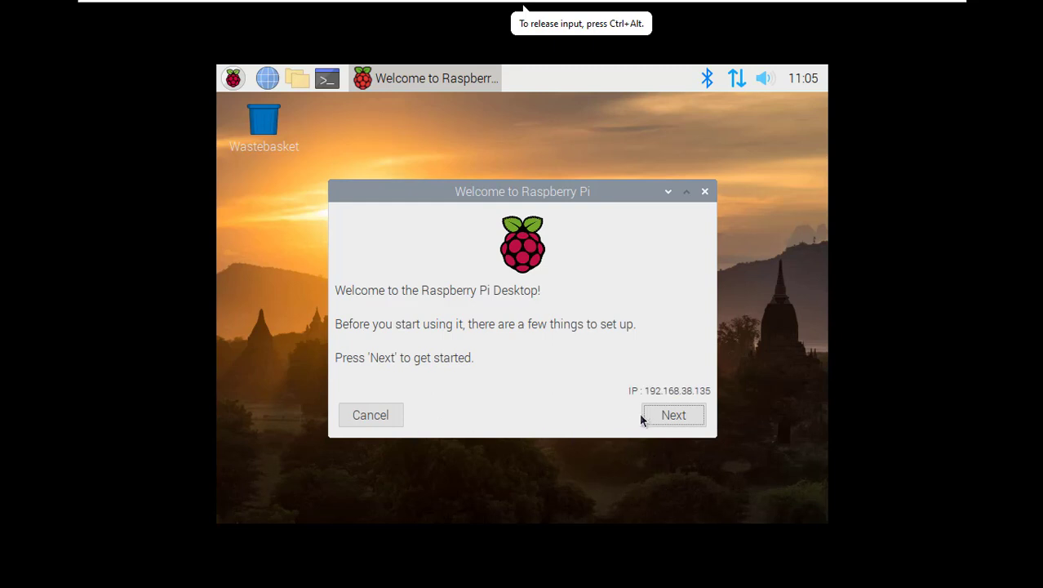
pyautogui.click(667, 414)
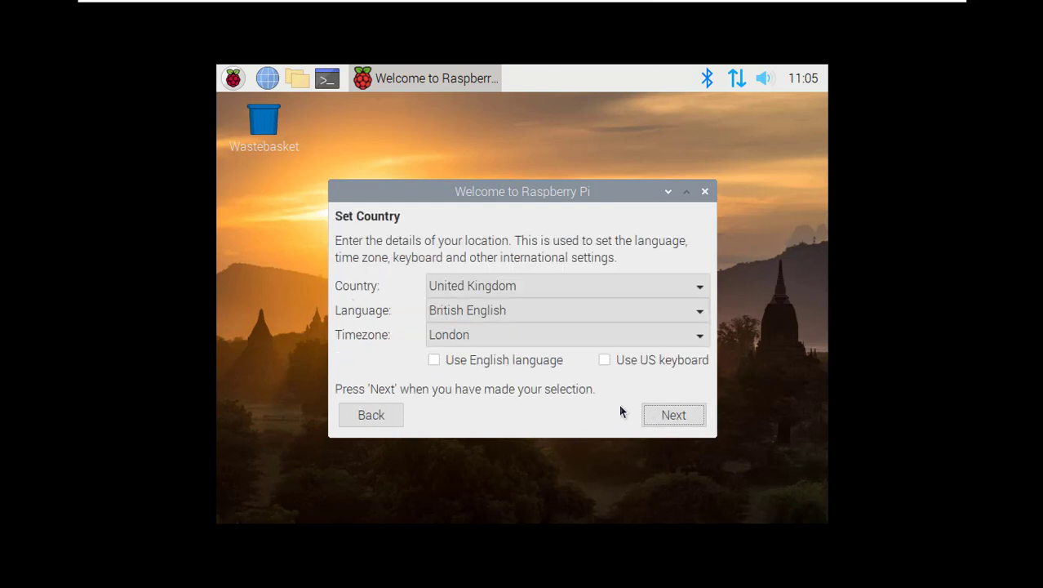
pyautogui.click(556, 287)
pyautogui.scroll(12, 557, 289)
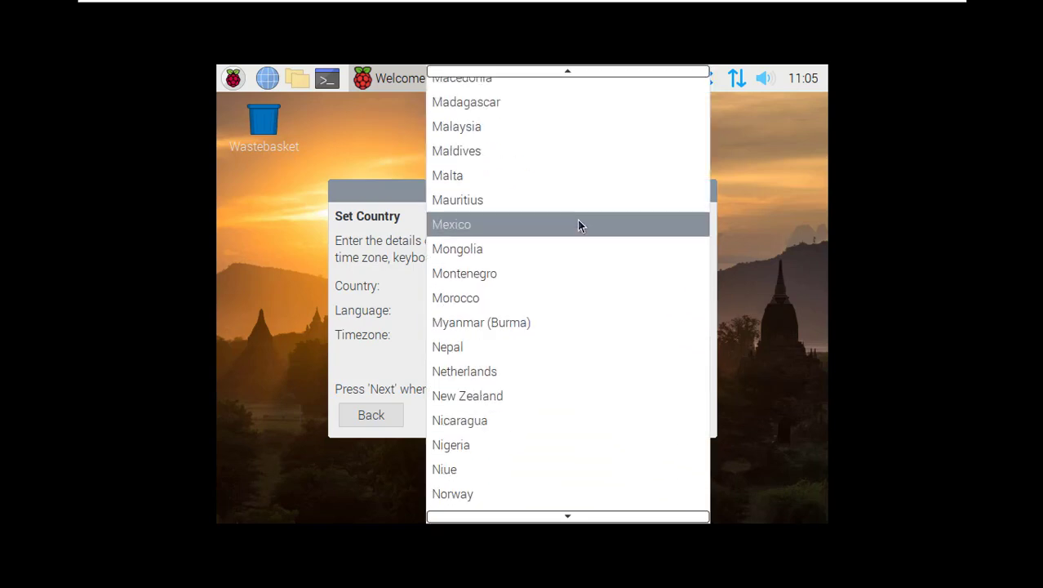
pyautogui.click(490, 115)
pyautogui.click(482, 312)
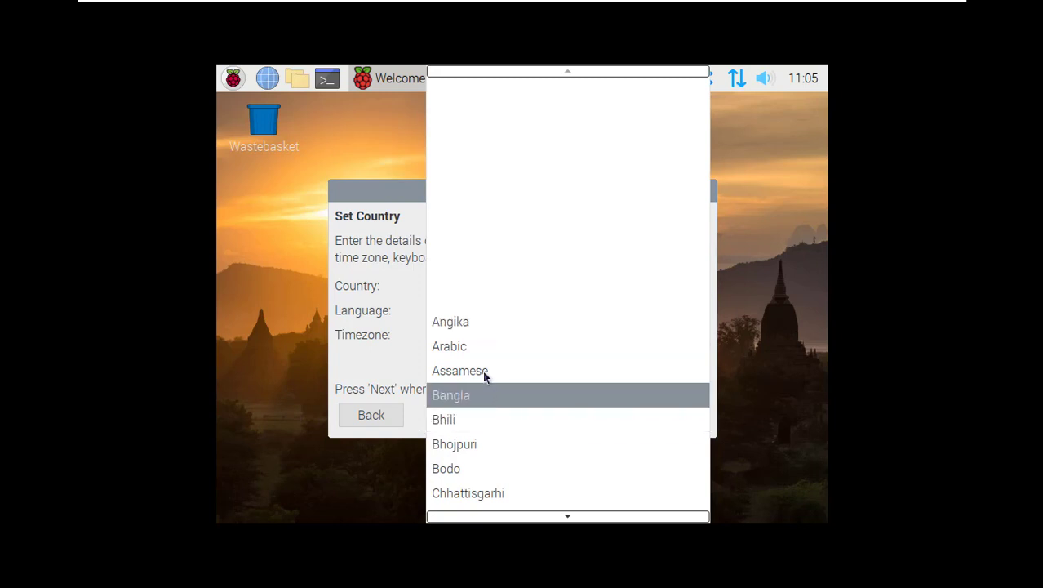
pyautogui.scroll(-3, 484, 478)
pyautogui.click(483, 481)
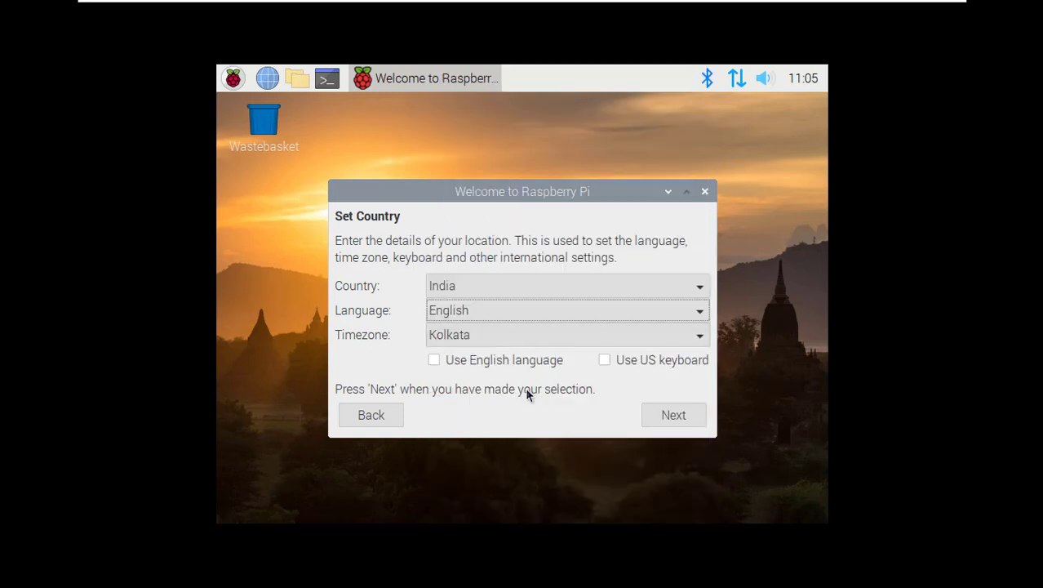
pyautogui.click(479, 362)
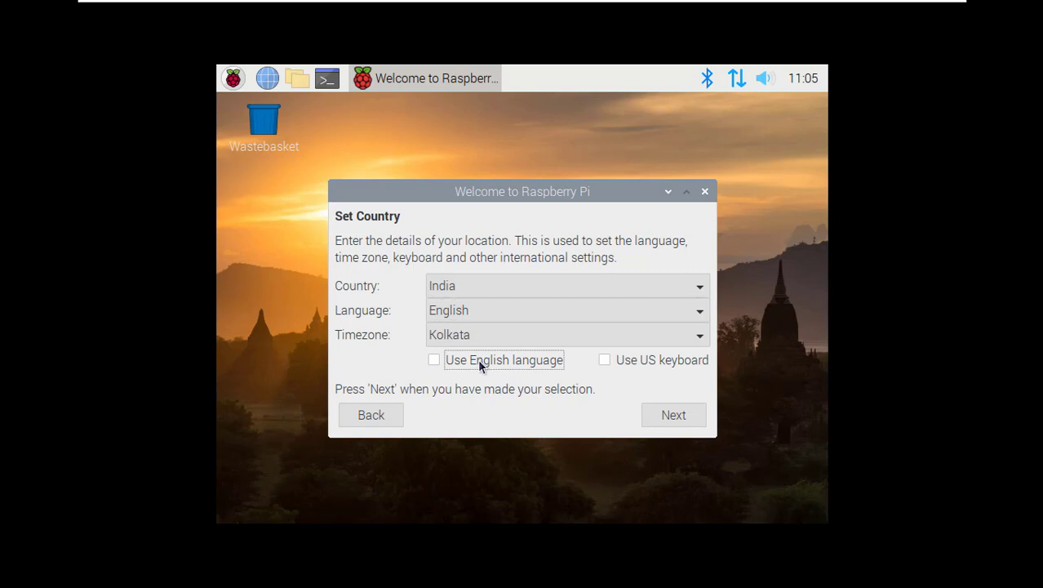
pyautogui.click(674, 414)
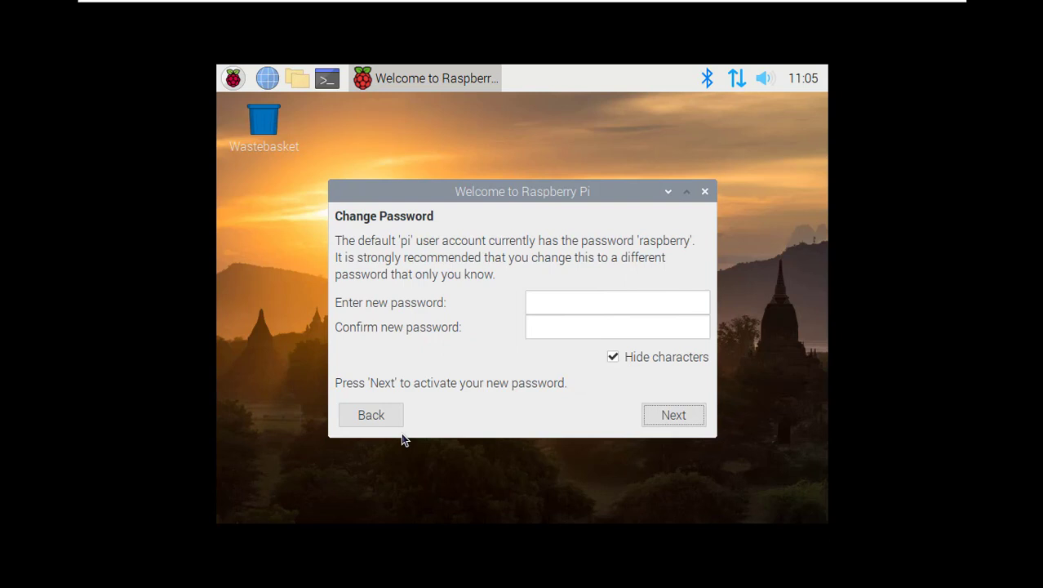
# Enter and confirm a new password for the default pi user account, keeping the characters hidden.
pyautogui.click(584, 307)
pyautogui.write('••••')
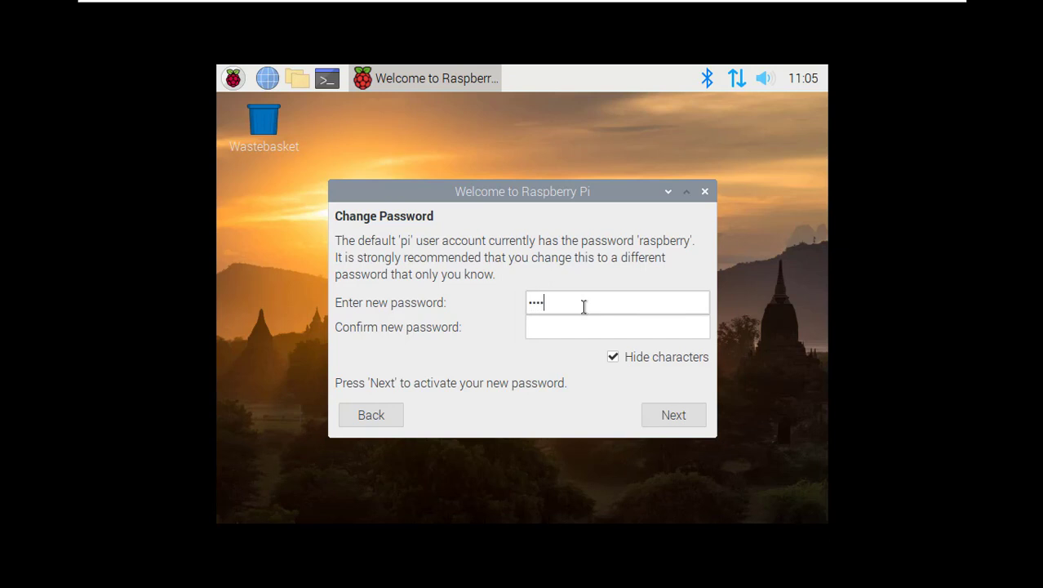
pyautogui.press('Tab')
pyautogui.write('••••')
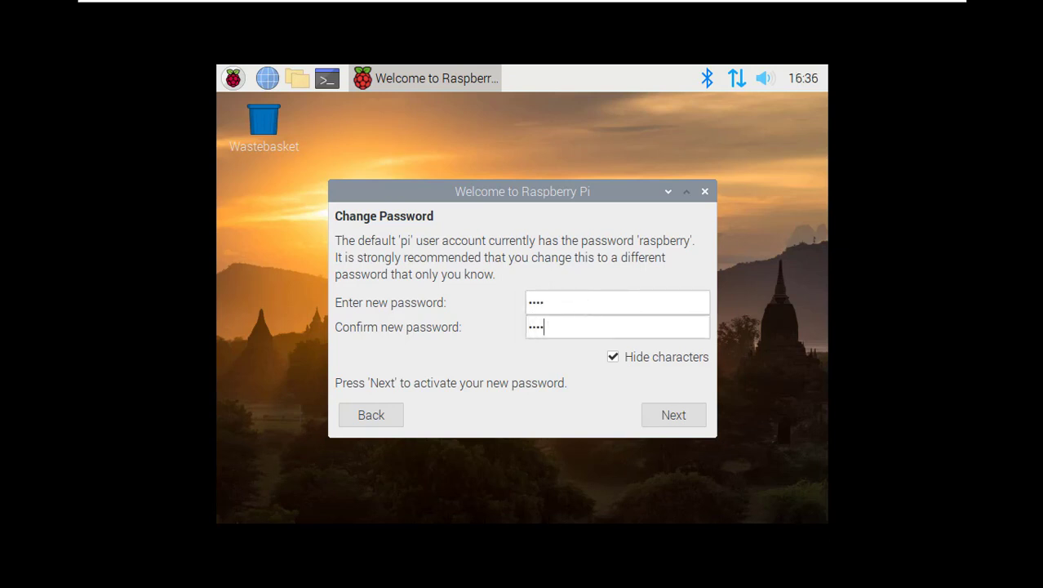
pyautogui.click(673, 415)
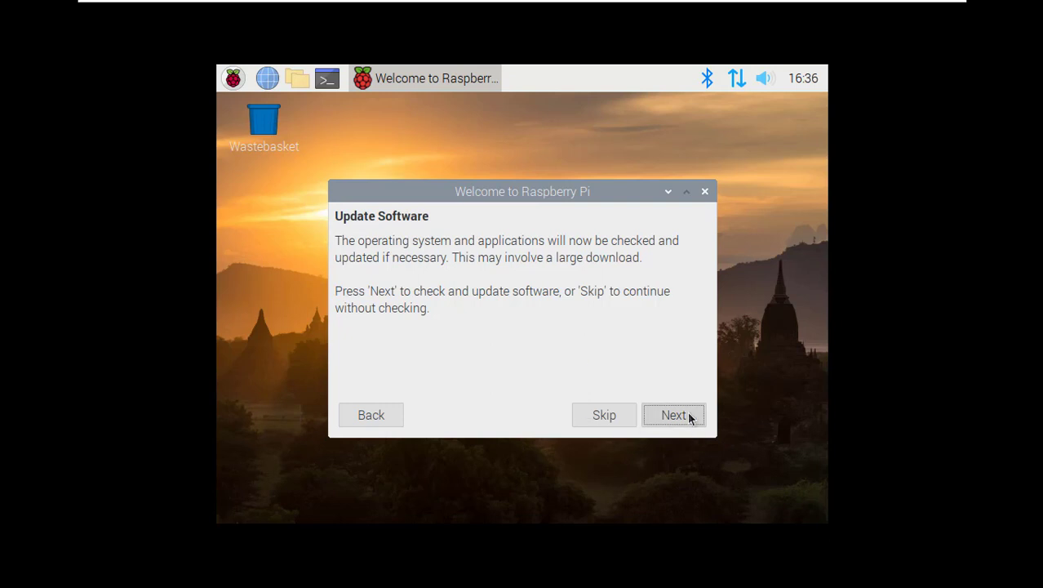
# Skip the software update to finish the setup wizard, and leave full-screen mode.
pyautogui.click(606, 415)
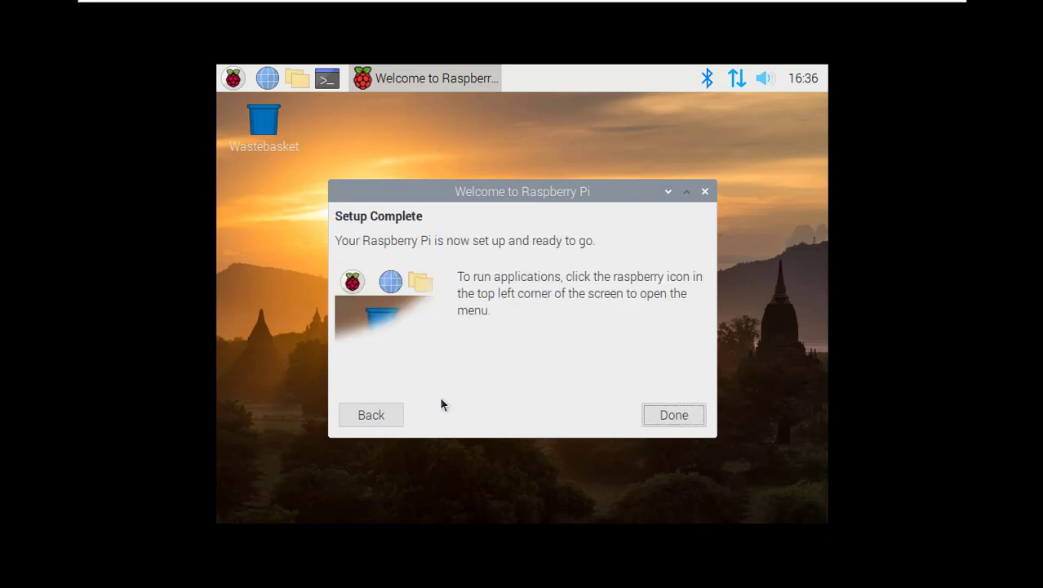
pyautogui.click(672, 418)
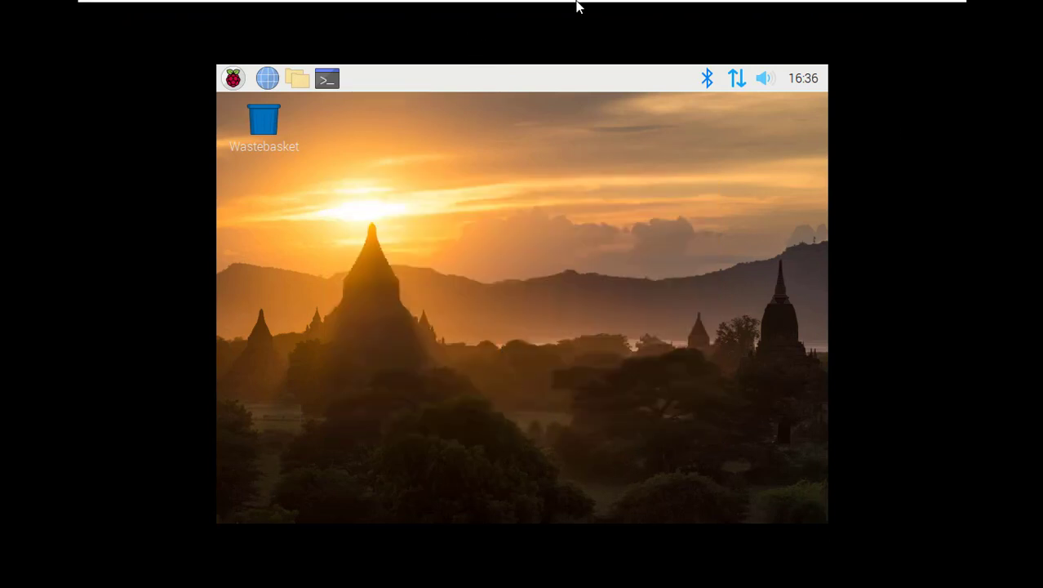
pyautogui.moveTo(527, 12)
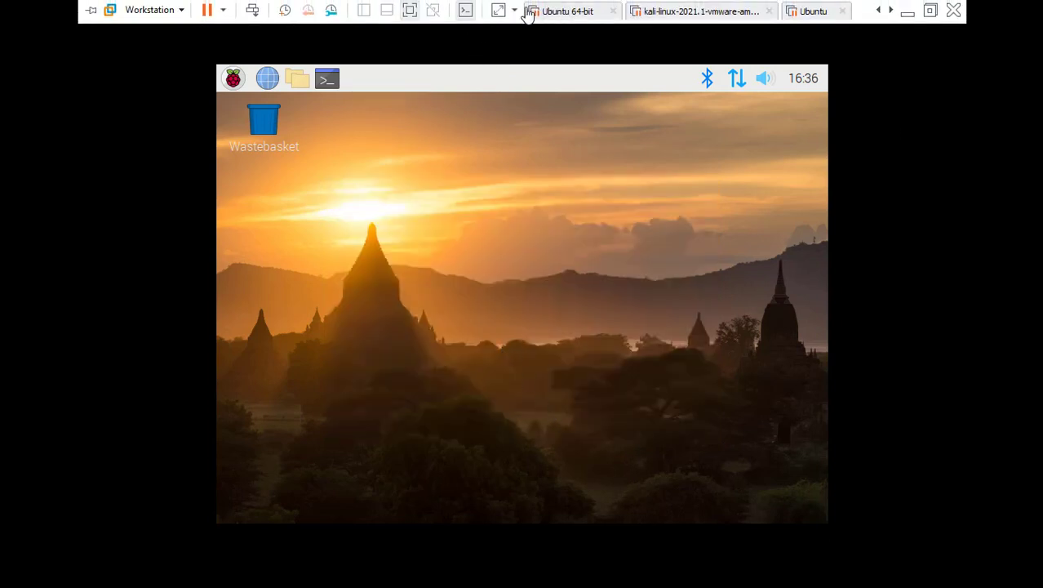
pyautogui.click(408, 10)
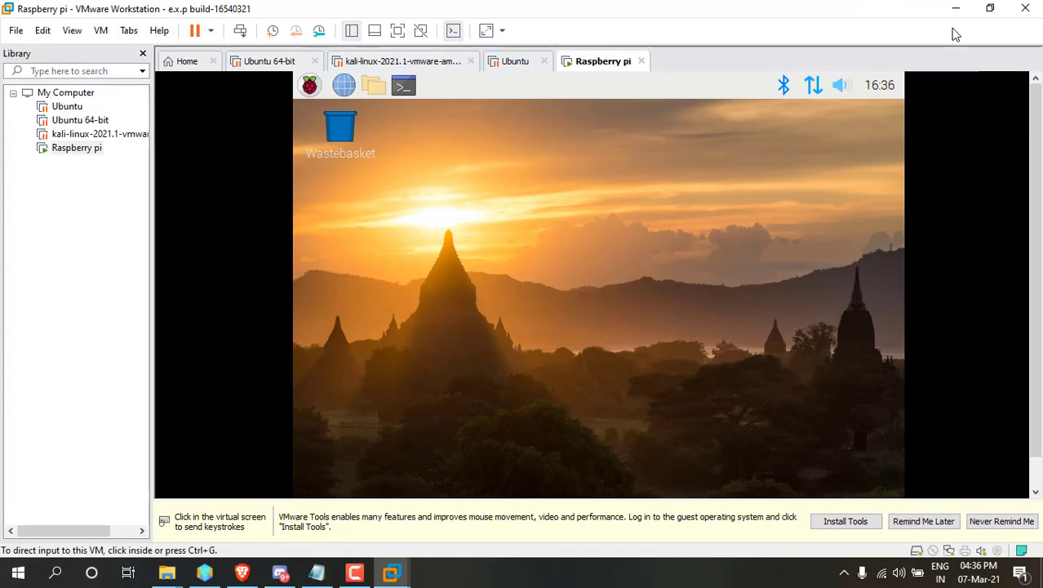
pyautogui.click(511, 238)
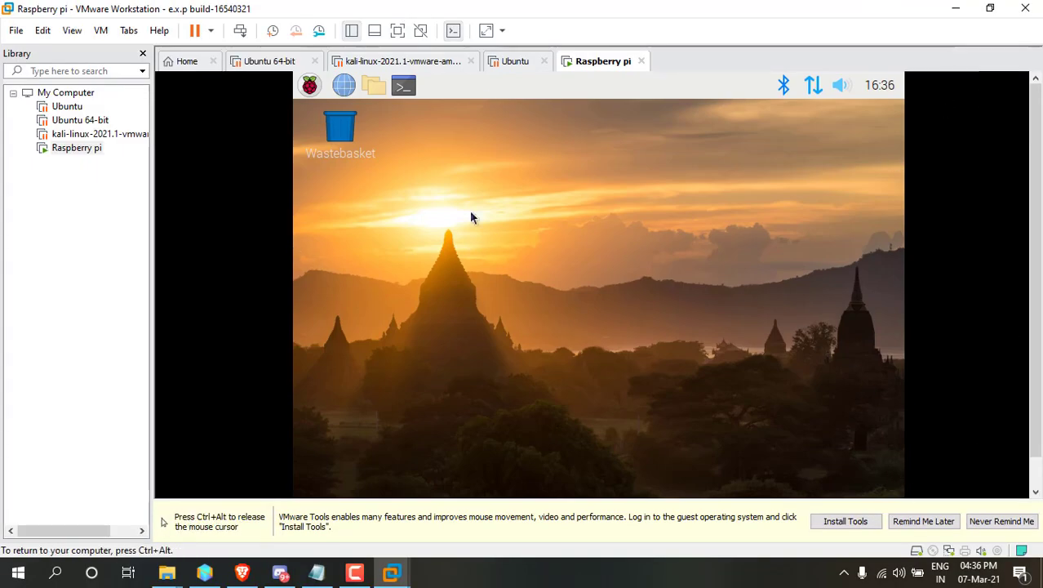
pyautogui.click(398, 30)
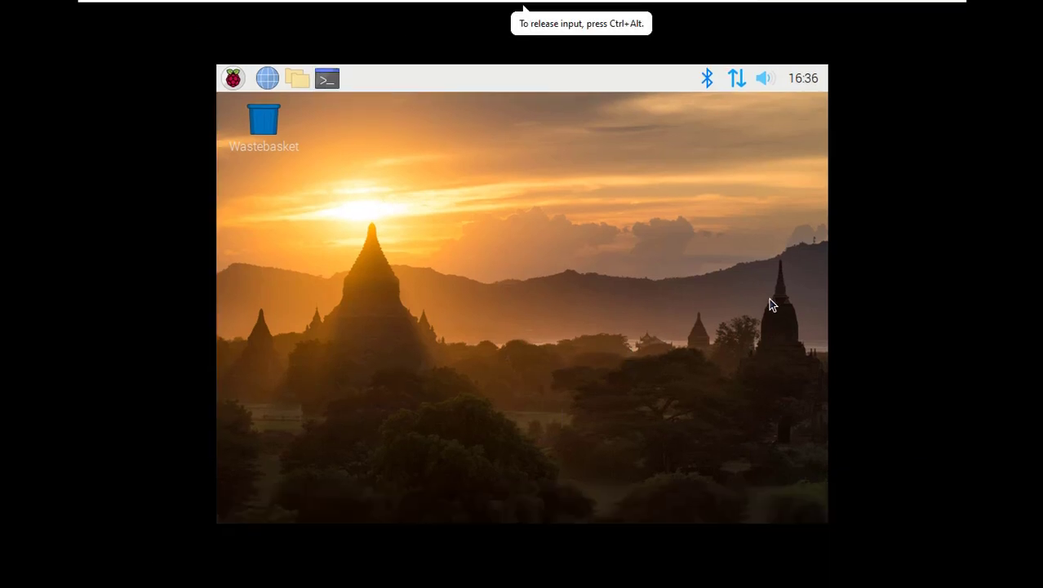
pyautogui.moveTo(467, 6)
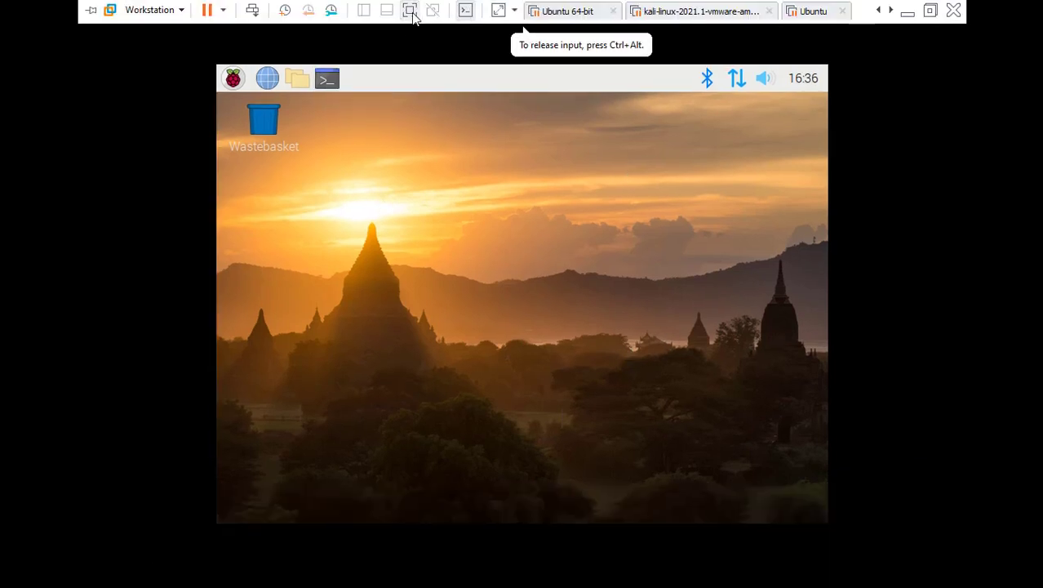
pyautogui.click(466, 10)
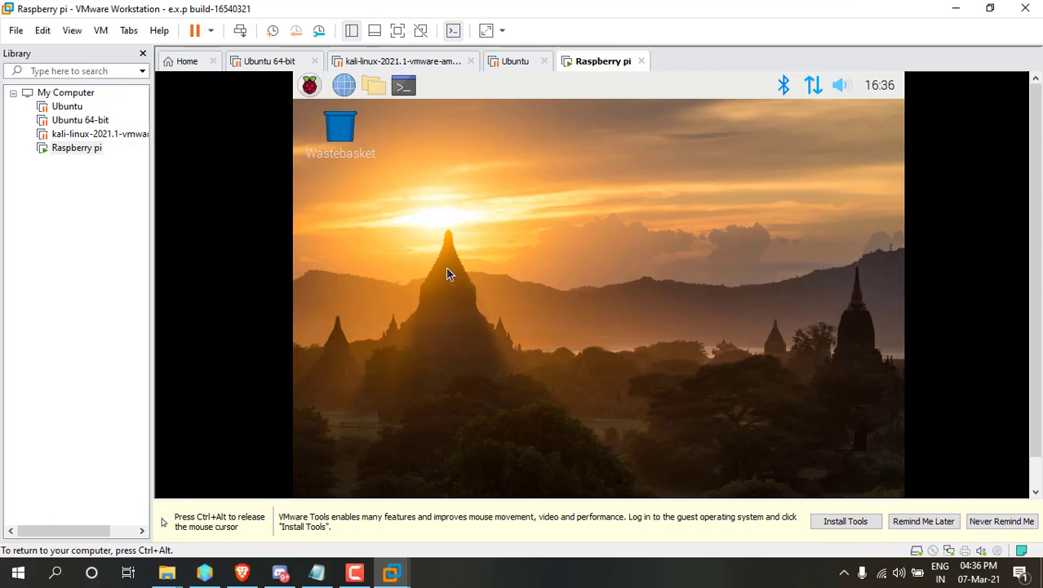
# Open a terminal in the guest and refresh the package lists with sudo apt update, clearing the output at the end.
pyautogui.click(400, 93)
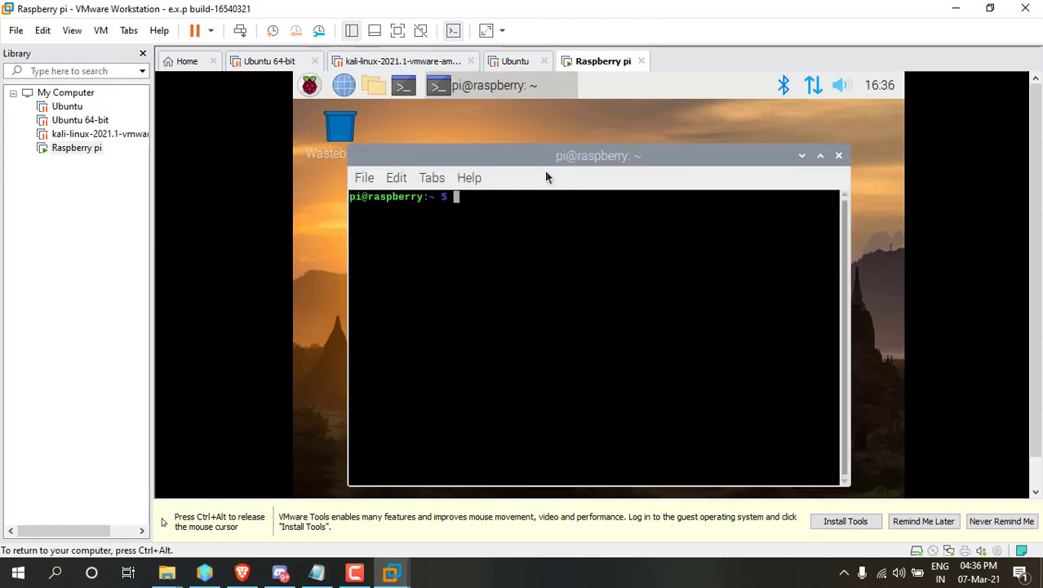
pyautogui.moveTo(546, 163); pyautogui.dragTo(550, 151)
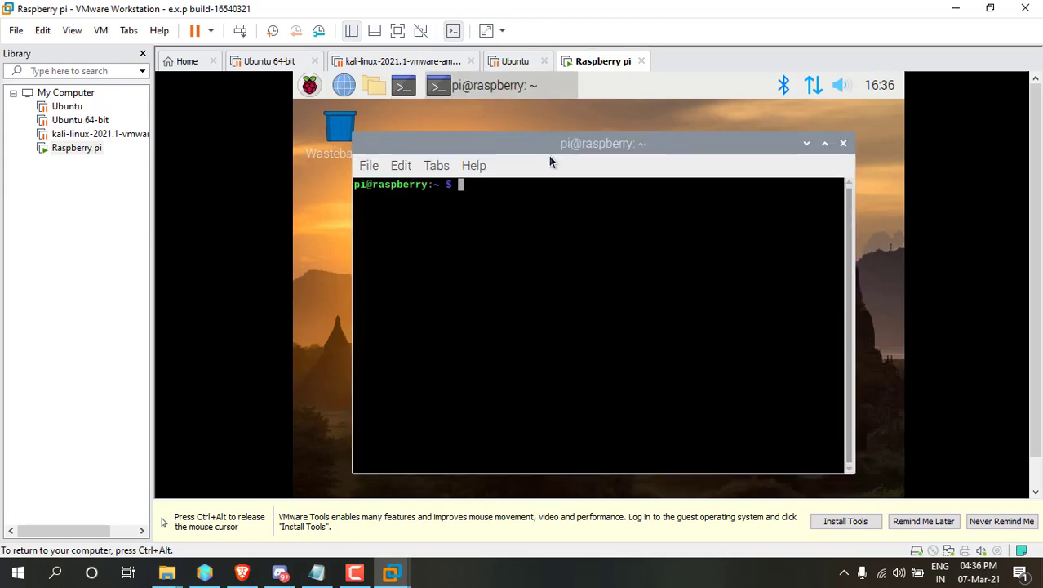
pyautogui.write('sudo apt update')
pyautogui.press('Return')
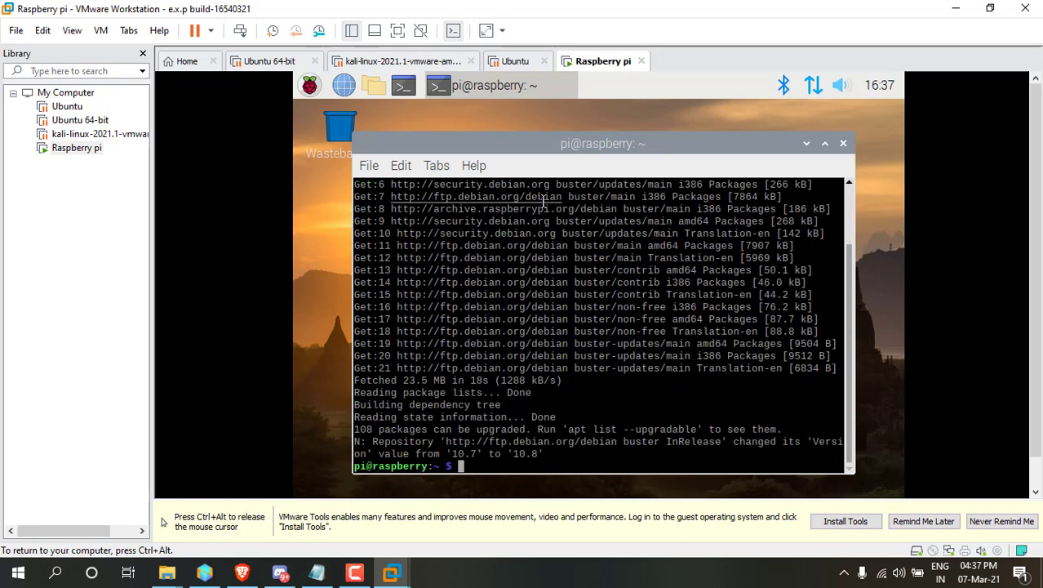
pyautogui.write('clear')
pyautogui.press('Return')
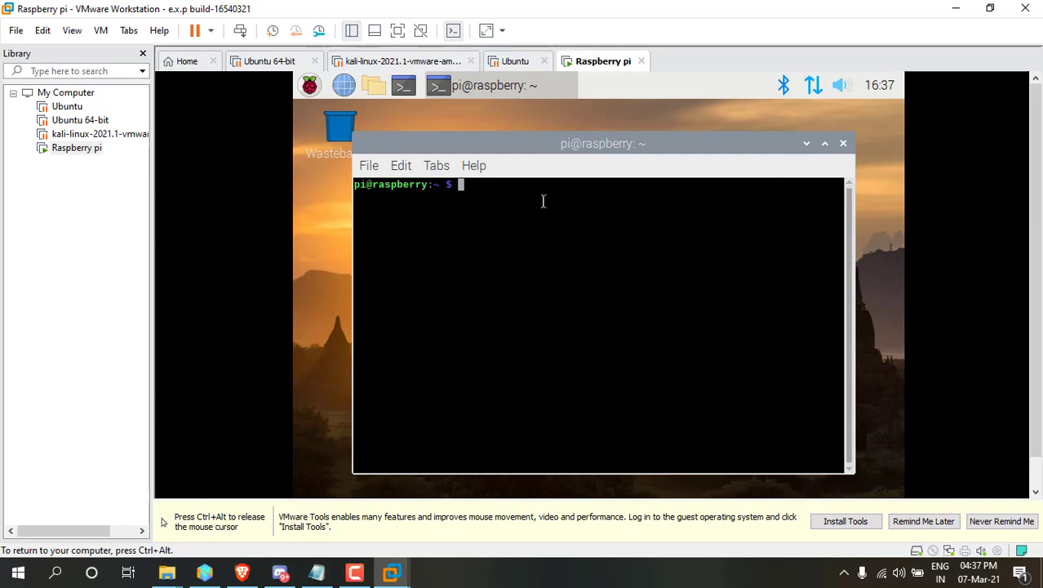
# Upgrade the installed packages with sudo apt upgrade, agree to continue, and clear the terminal.
pyautogui.write('sudo apt upgrade')
pyautogui.press('Return')
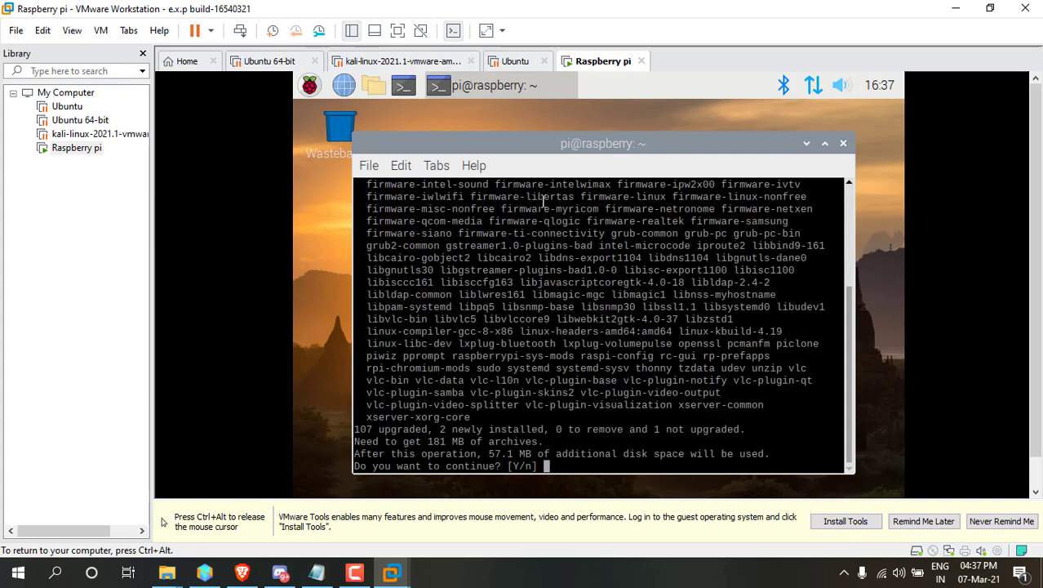
pyautogui.write('y')
pyautogui.press('Return')
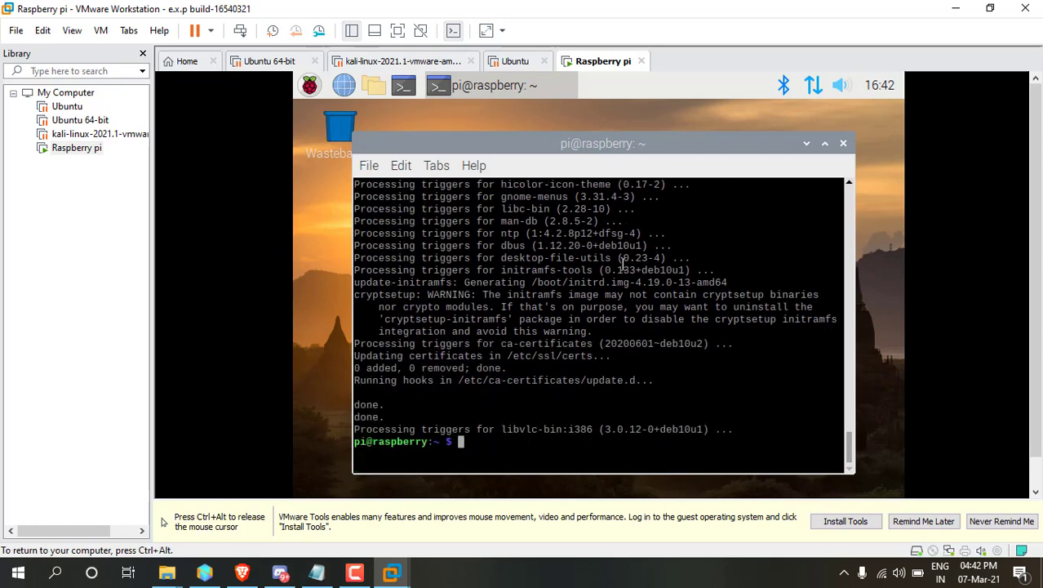
pyautogui.write('clear')
pyautogui.press('Return')
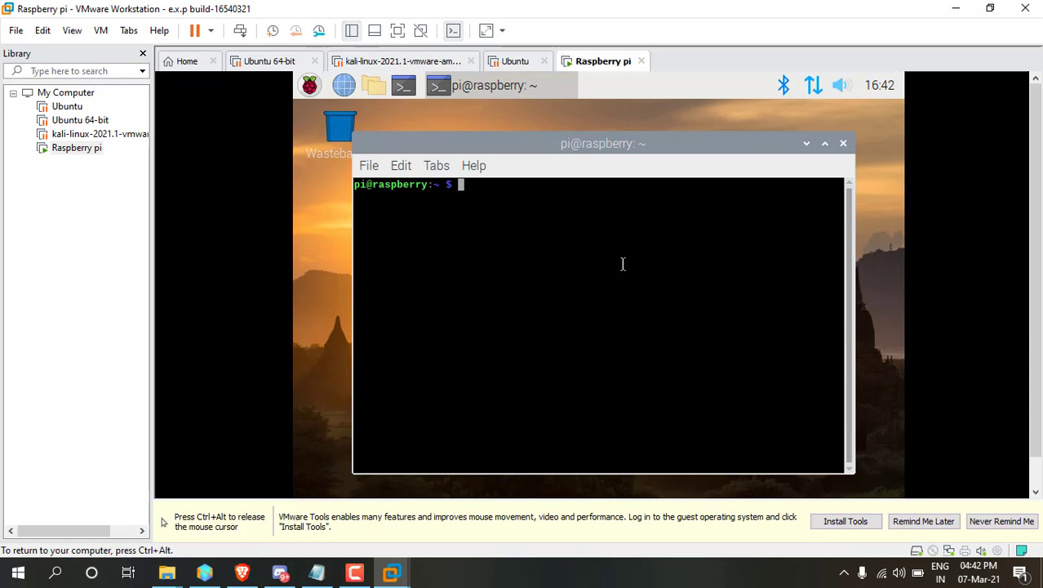
# Install the open-vm-tools package with sudo apt install and agree to continue.
pyautogui.write('sudo apt install ')
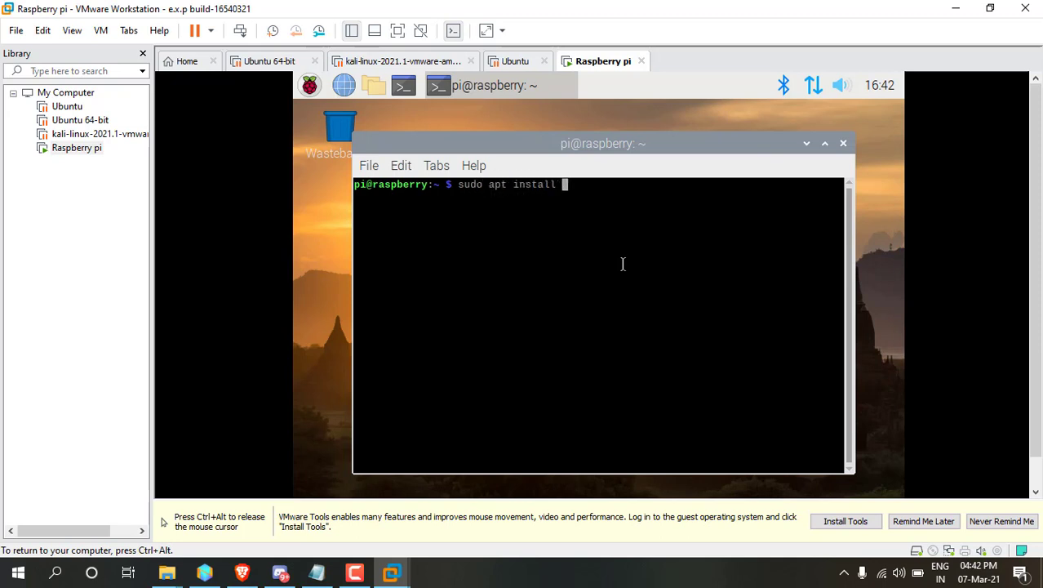
pyautogui.write('open-vm-tools')
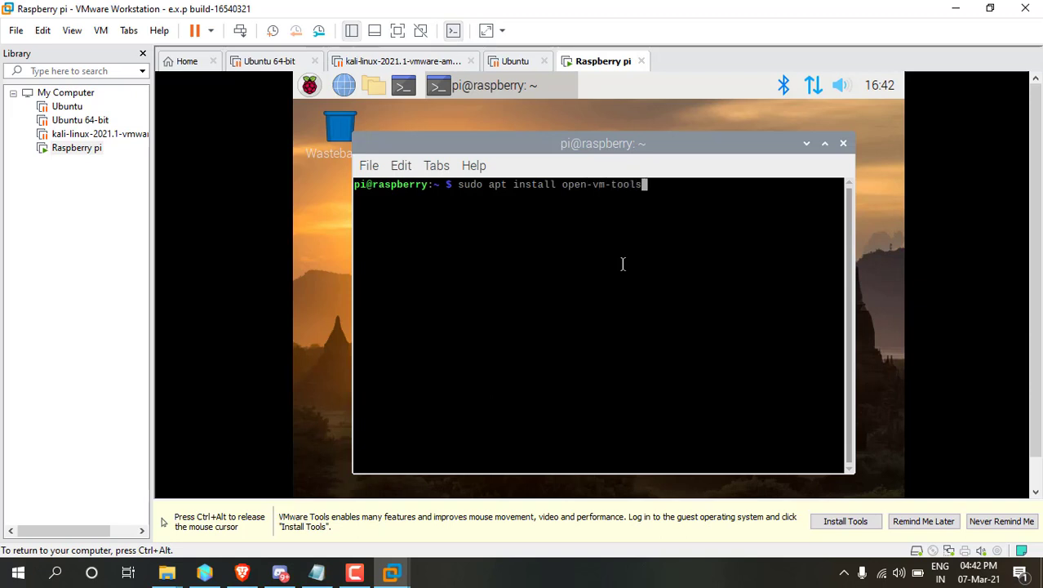
pyautogui.press('Return')
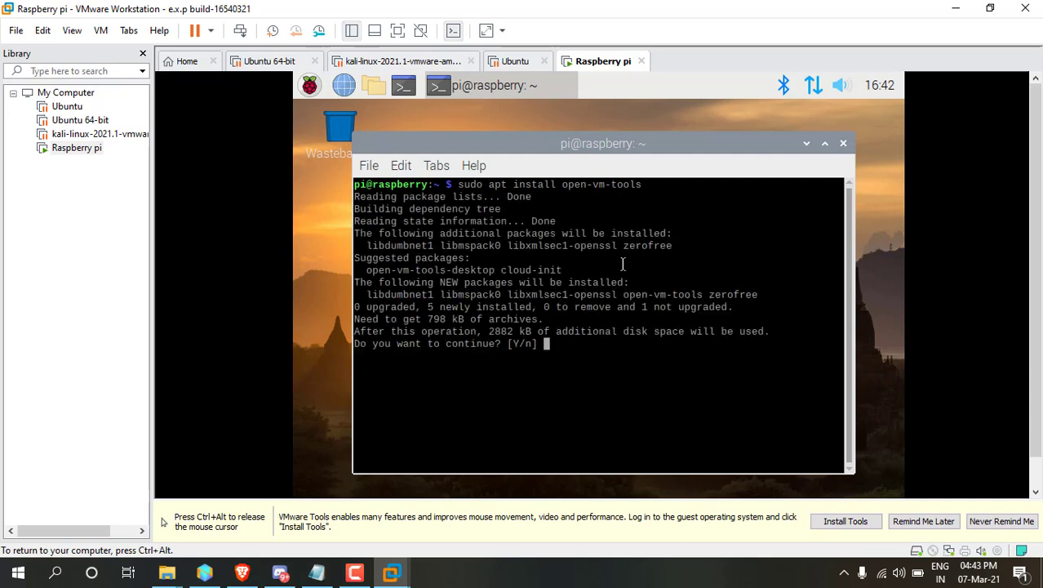
pyautogui.write('y')
pyautogui.press('Return')
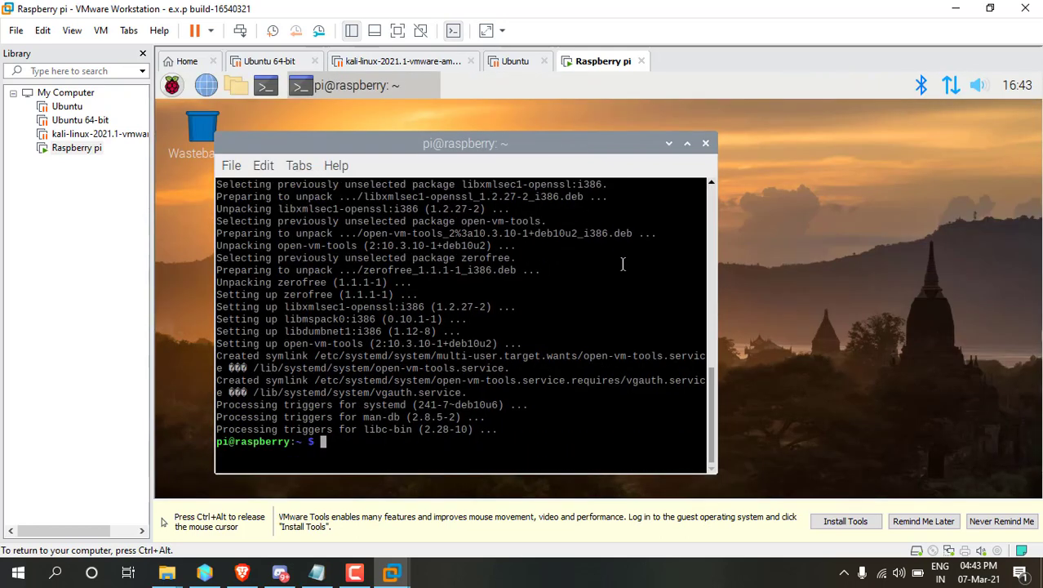
# Reboot the Raspberry Pi guest from the terminal.
pyautogui.write('reboot')
pyautogui.press('Return')
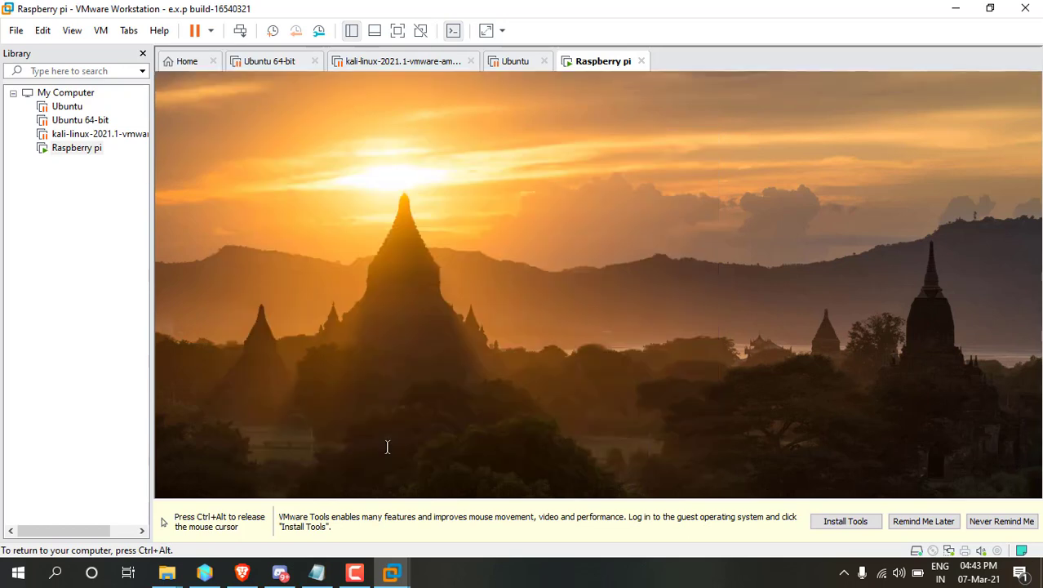
pyautogui.press('Return')
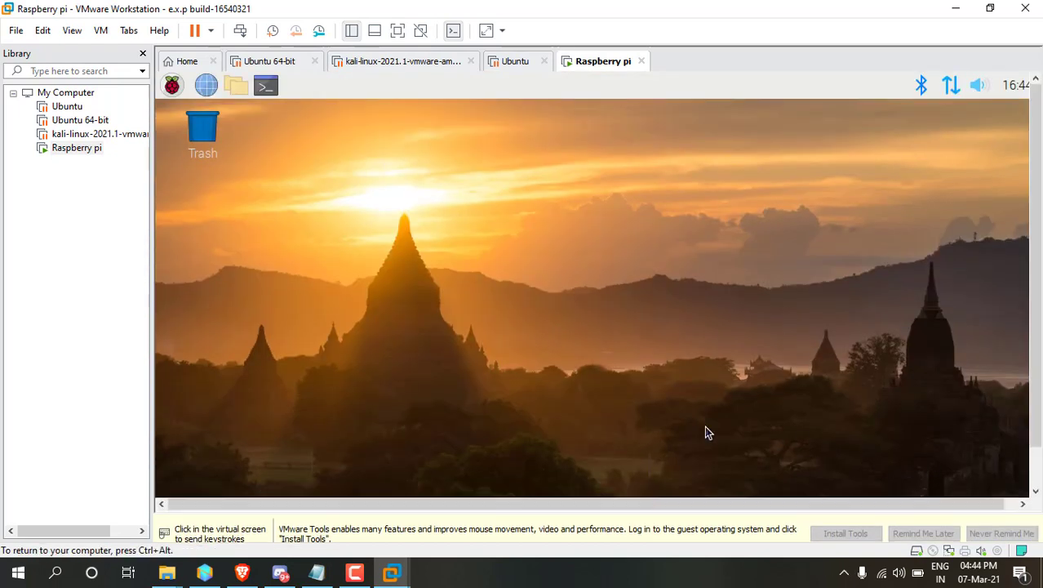
# Test the guest display's resizing in full screen and in a taller restored window, ending in full screen.
pyautogui.click(397, 30)
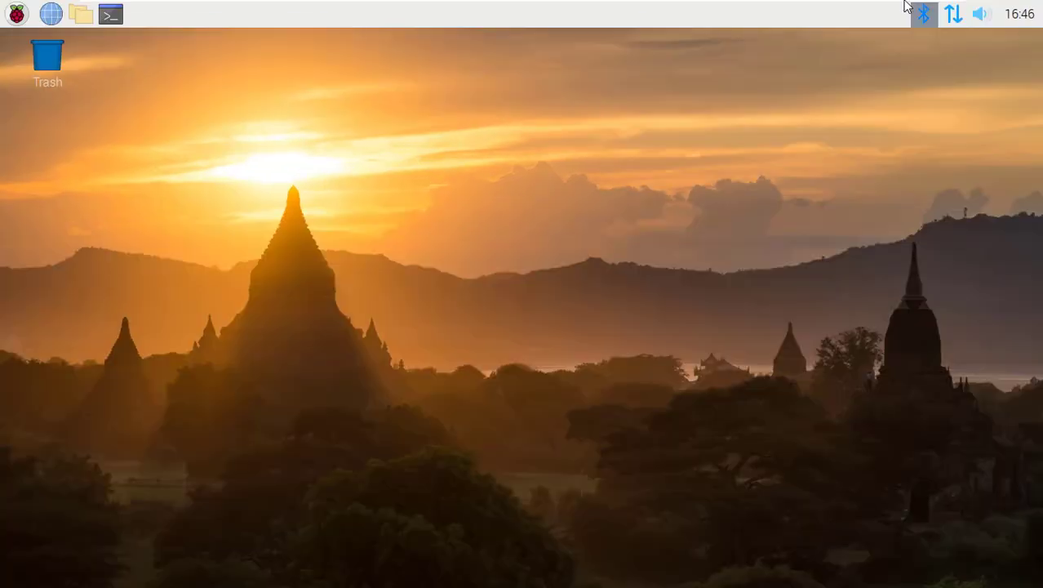
pyautogui.click(928, 9)
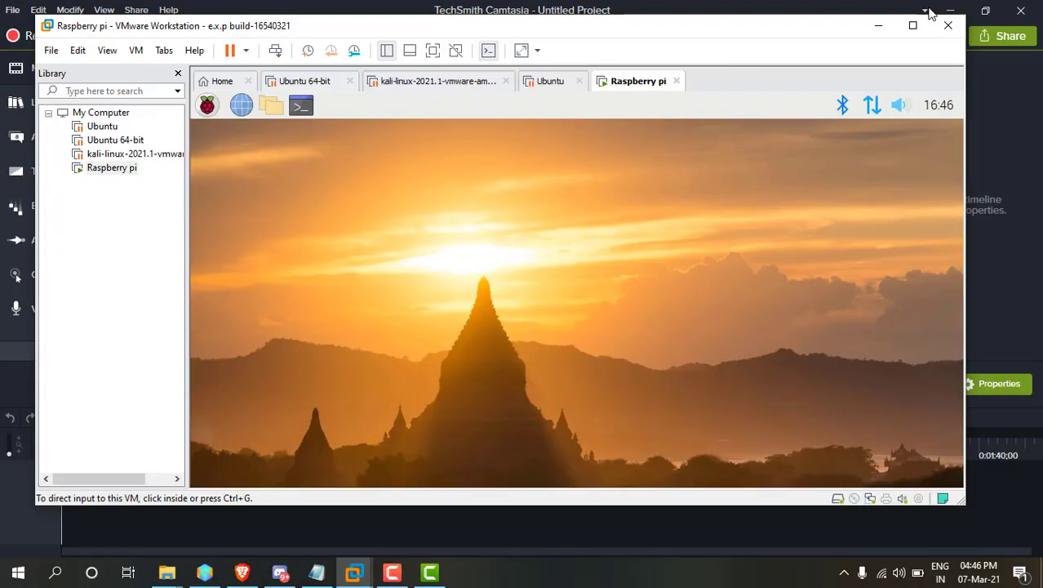
pyautogui.moveTo(966, 506); pyautogui.dragTo(967, 555)
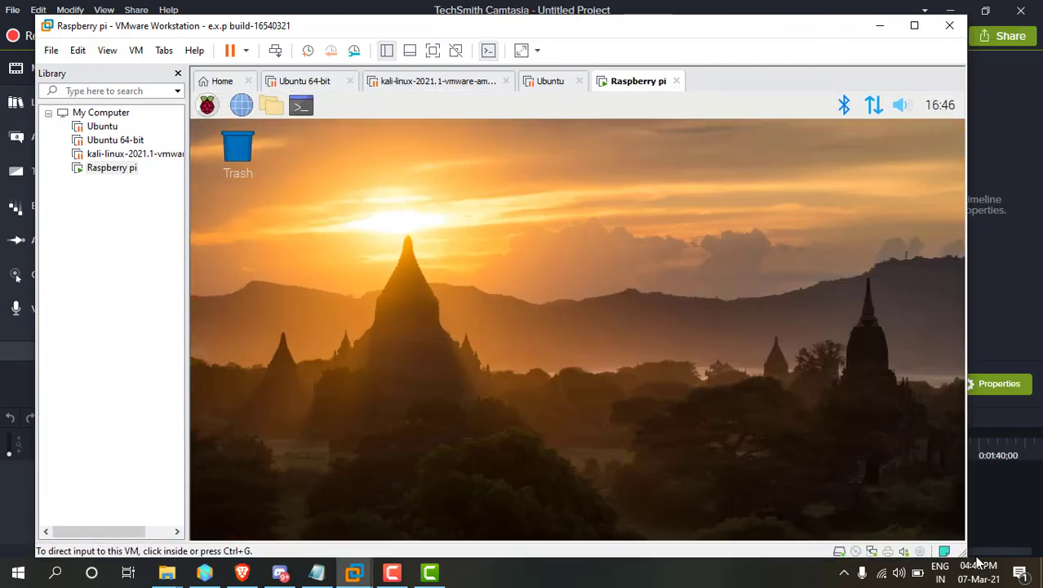
pyautogui.click(433, 51)
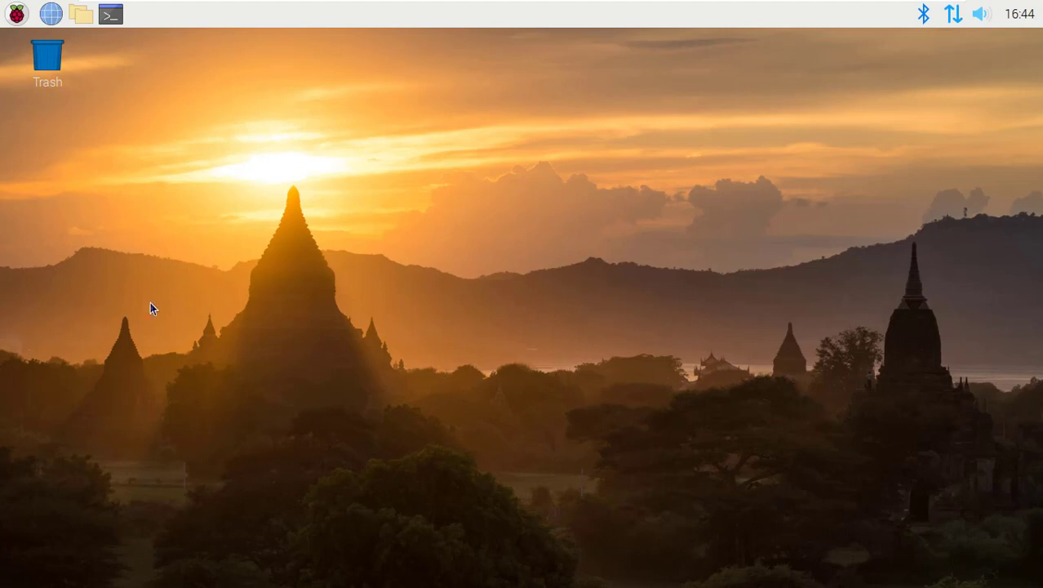
# Launch the Chromium Web Browser in the Raspberry Pi guest and shift its window toward the middle of the desktop.
pyautogui.click(14, 14)
pyautogui.moveTo(8, 74)
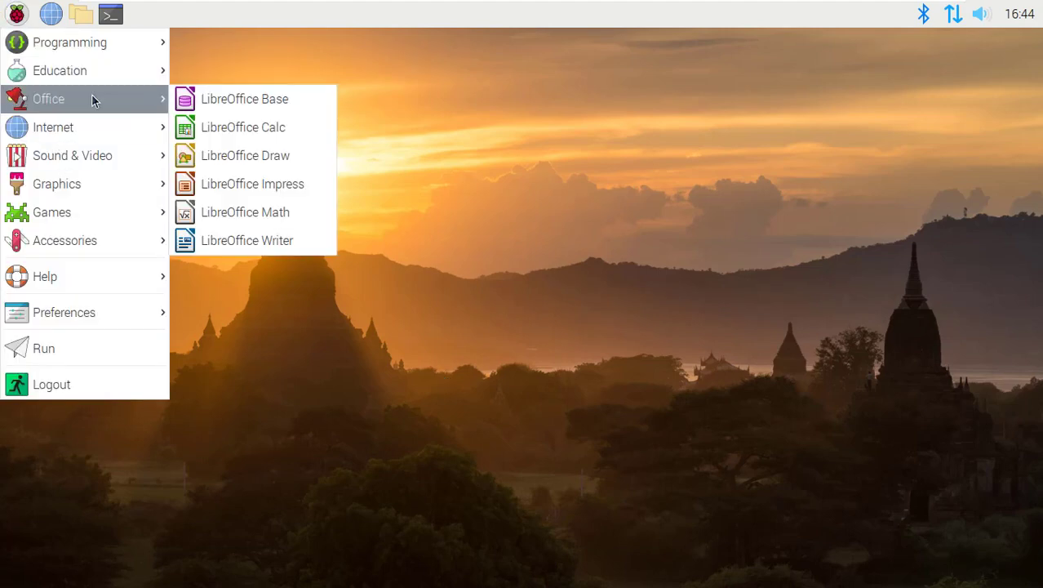
pyautogui.moveTo(110, 128)
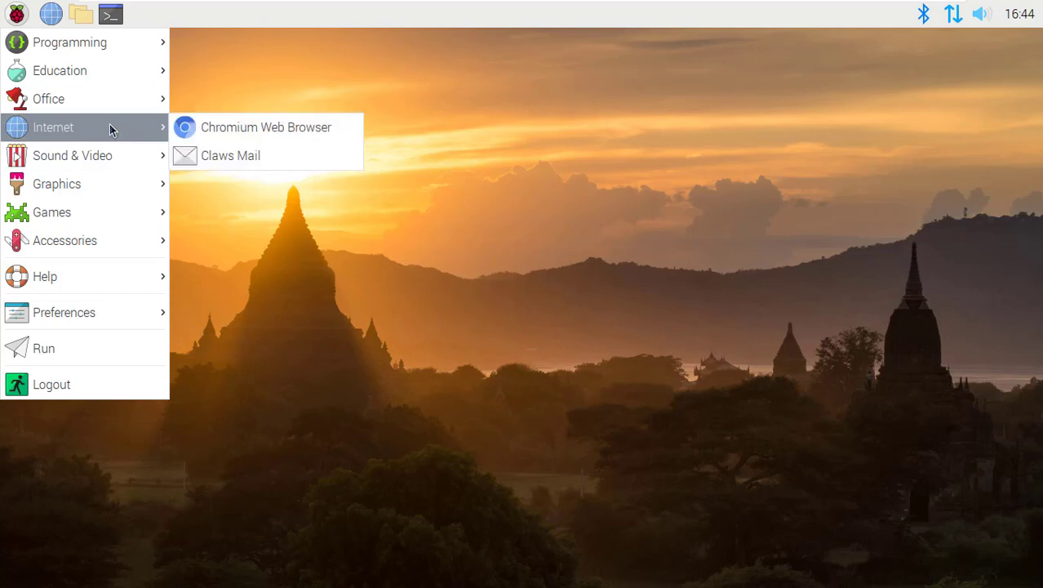
pyautogui.click(263, 134)
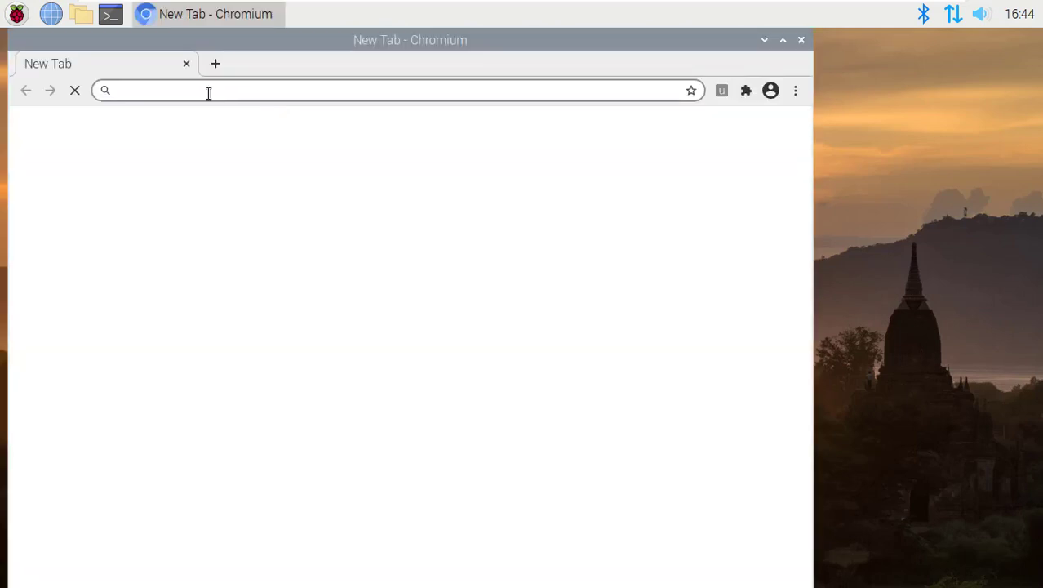
pyautogui.moveTo(275, 49); pyautogui.dragTo(368, 49)
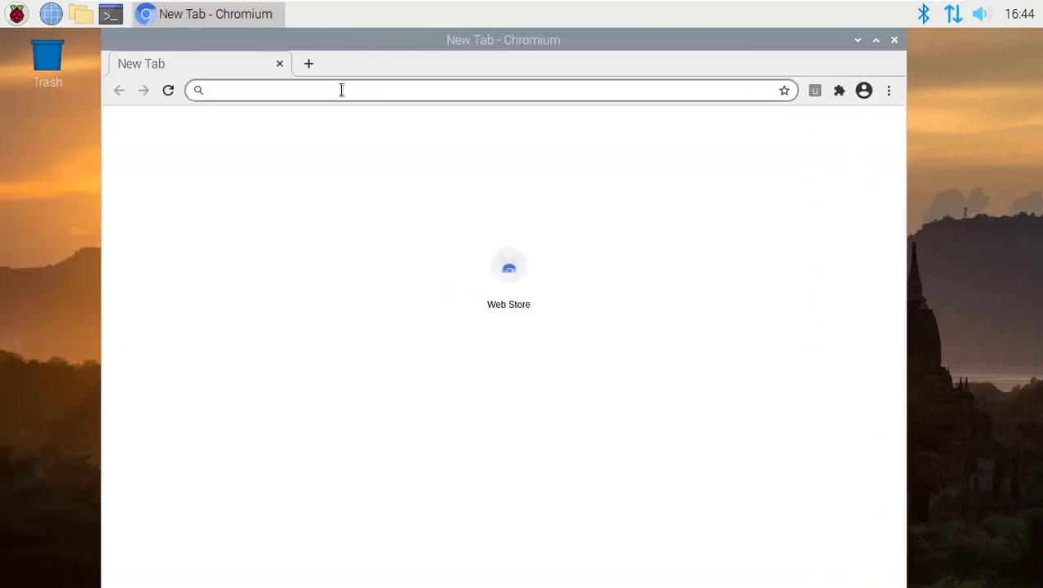
# Load google.com in the browser and place the cursor in Google's search box.
pyautogui.write('googl')
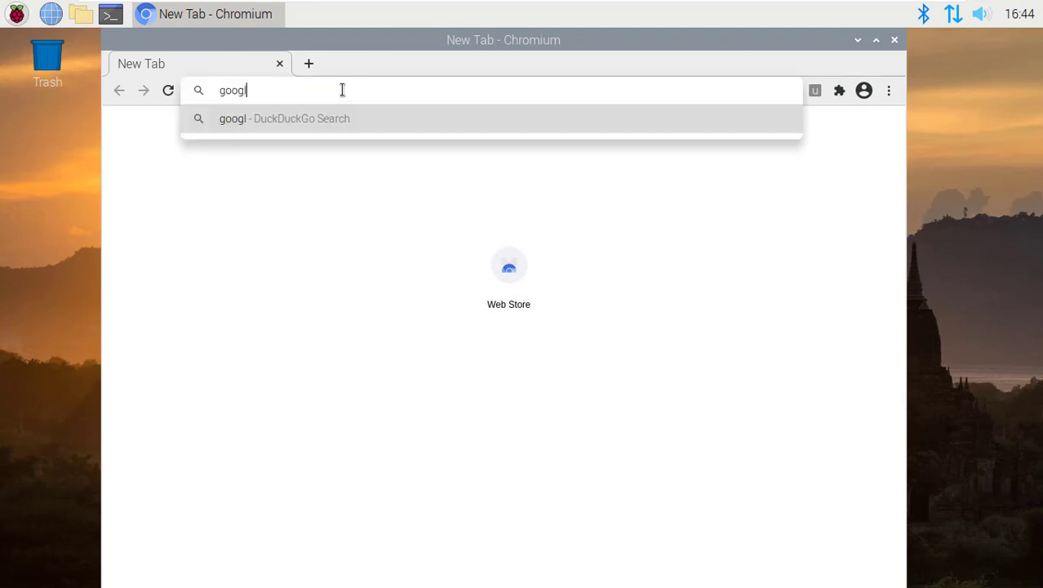
pyautogui.write('e.com')
pyautogui.press('Return')
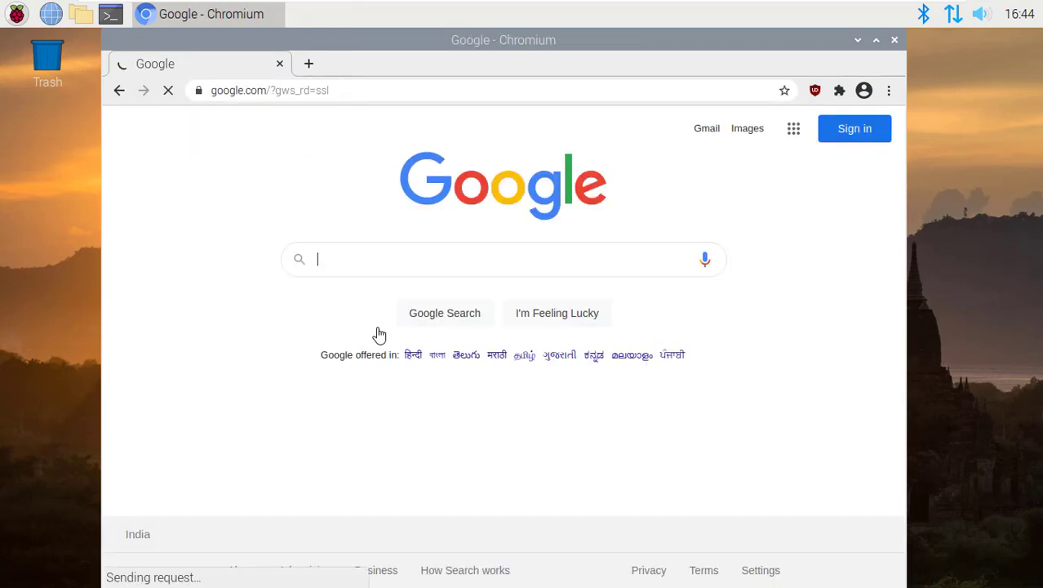
pyautogui.click(359, 260)
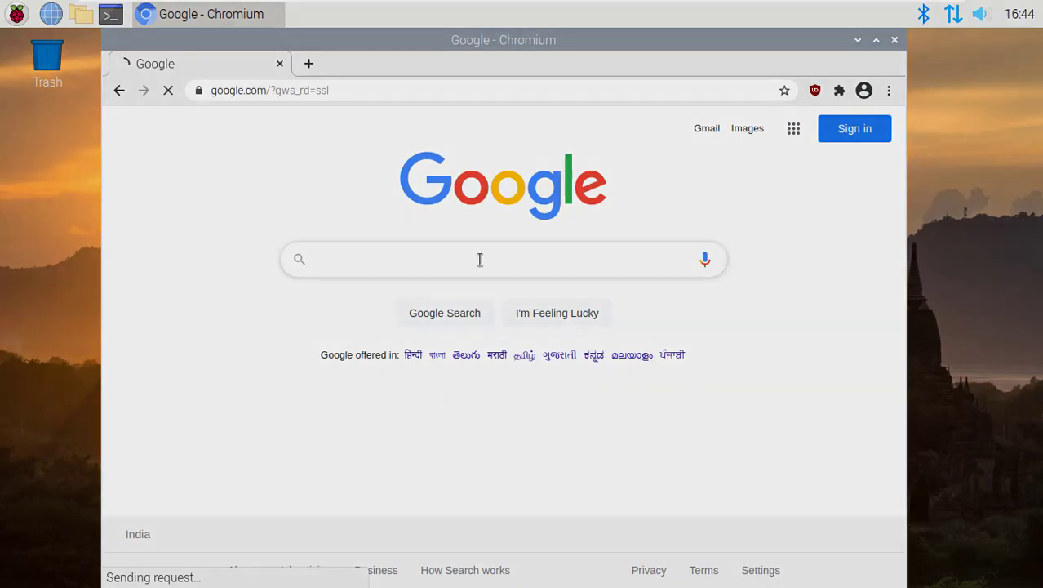